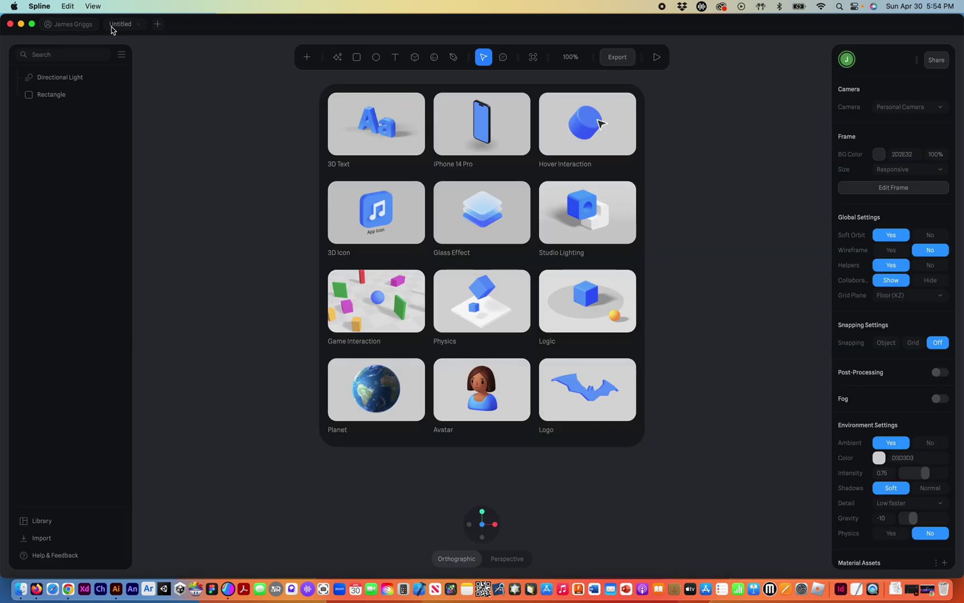
Delete the default rectangle from the new scene and set the frame's background colour to the light blue-grey 9FA7C8.
click(231, 183)
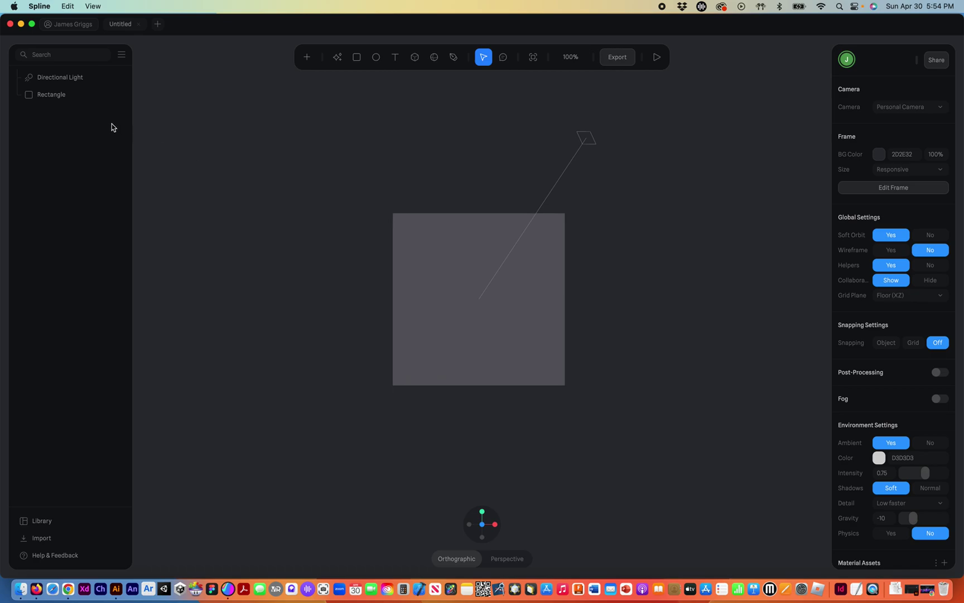
click(415, 268)
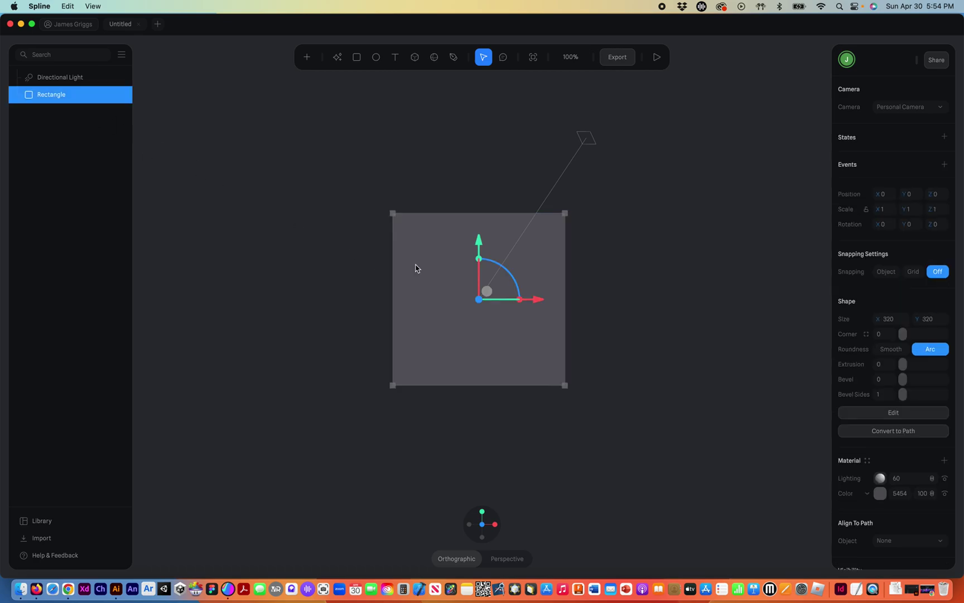
key(Delete)
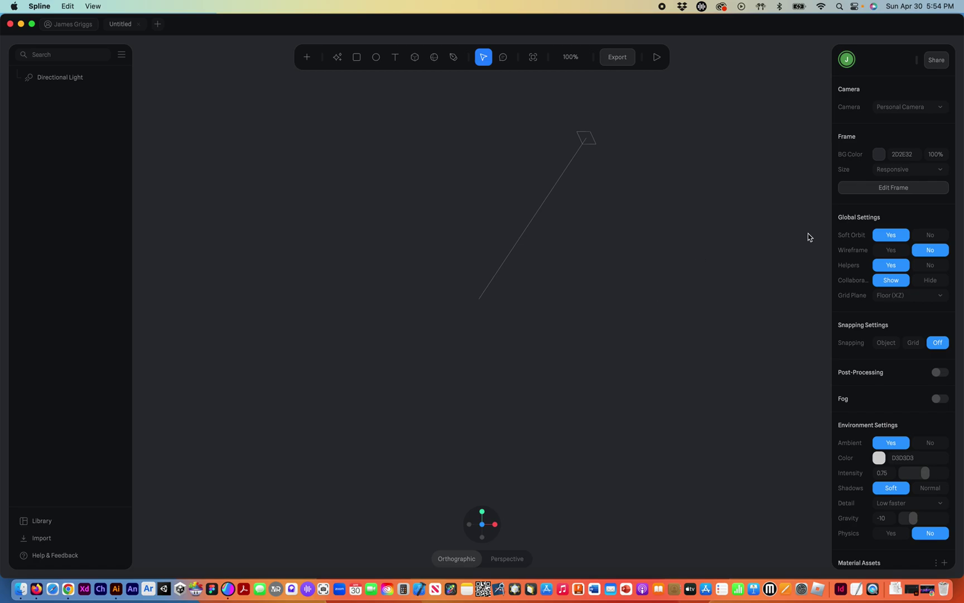
click(880, 156)
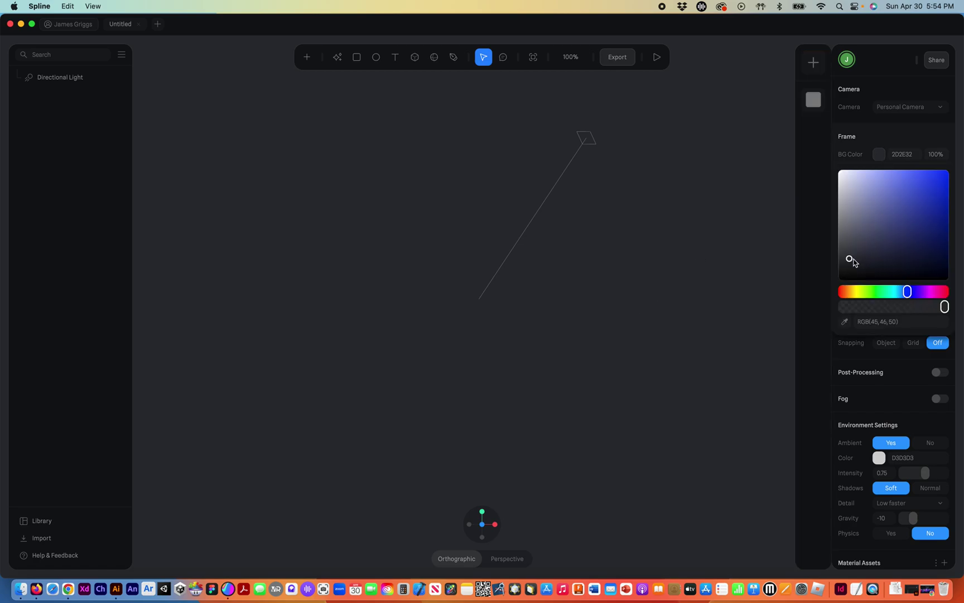
drag(849, 260, 861, 193)
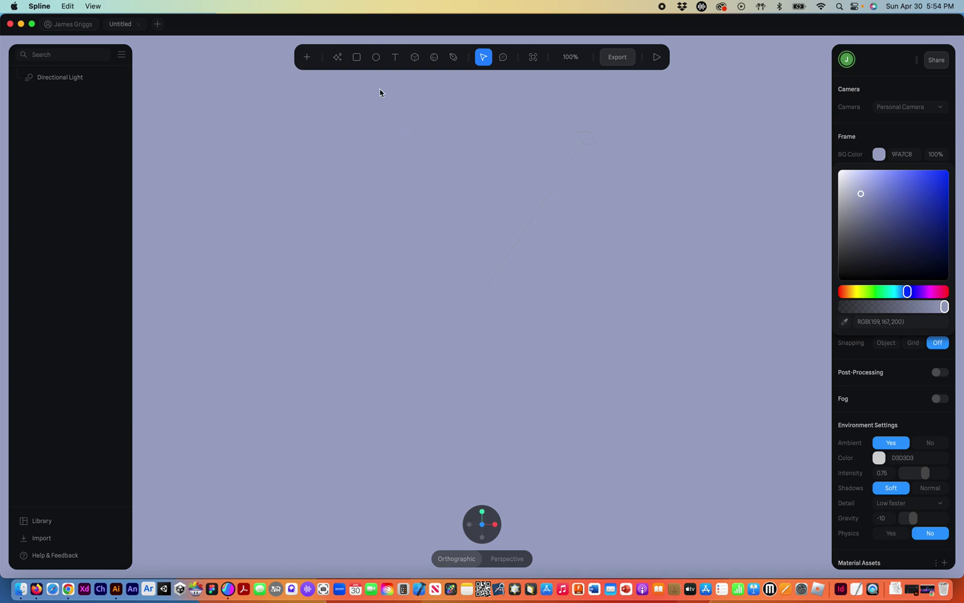
Draw a small circle about 25 by 25 in size near the middle of the scene with the Ellipse tool.
click(377, 61)
click(378, 63)
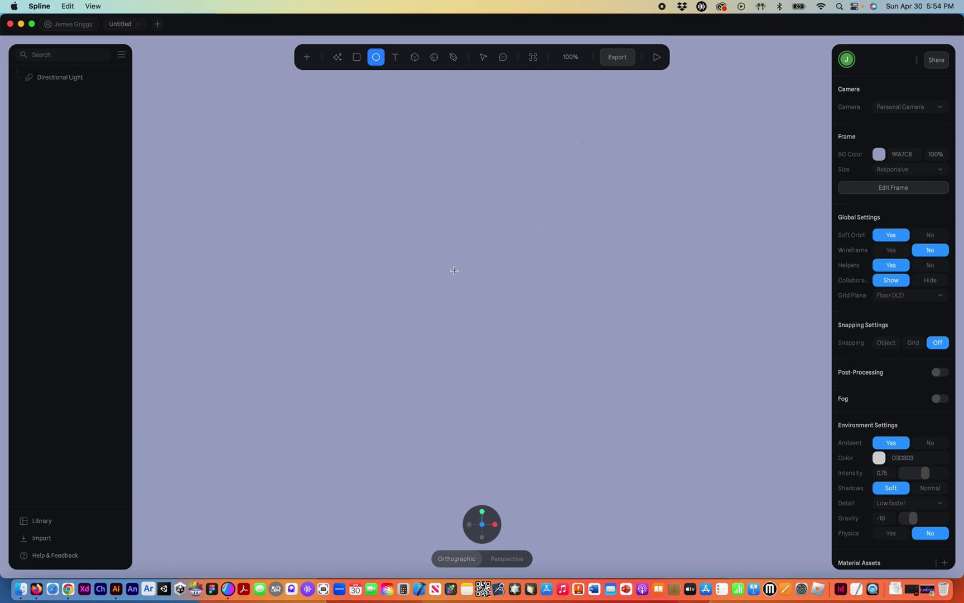
drag(452, 265, 460, 278)
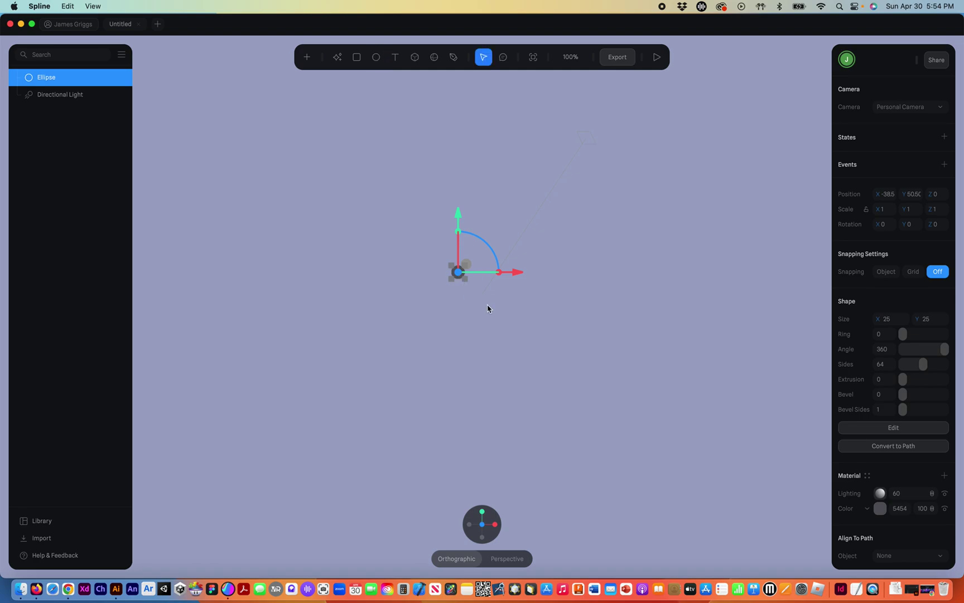
Set the ellipse's material colour to bright red, RGB(245, 6, 6).
click(881, 509)
scroll(878, 537, down, 5)
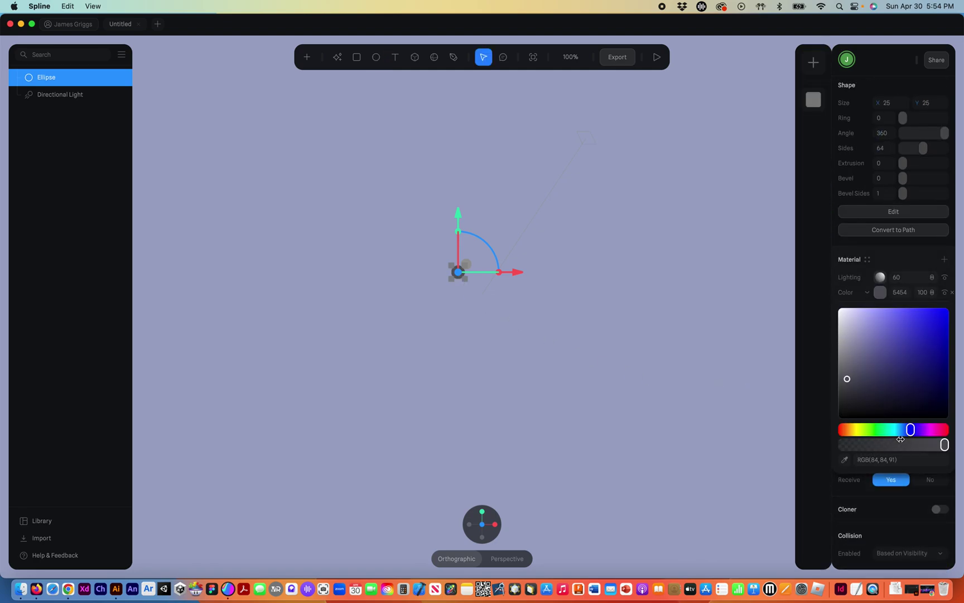
drag(910, 430, 826, 445)
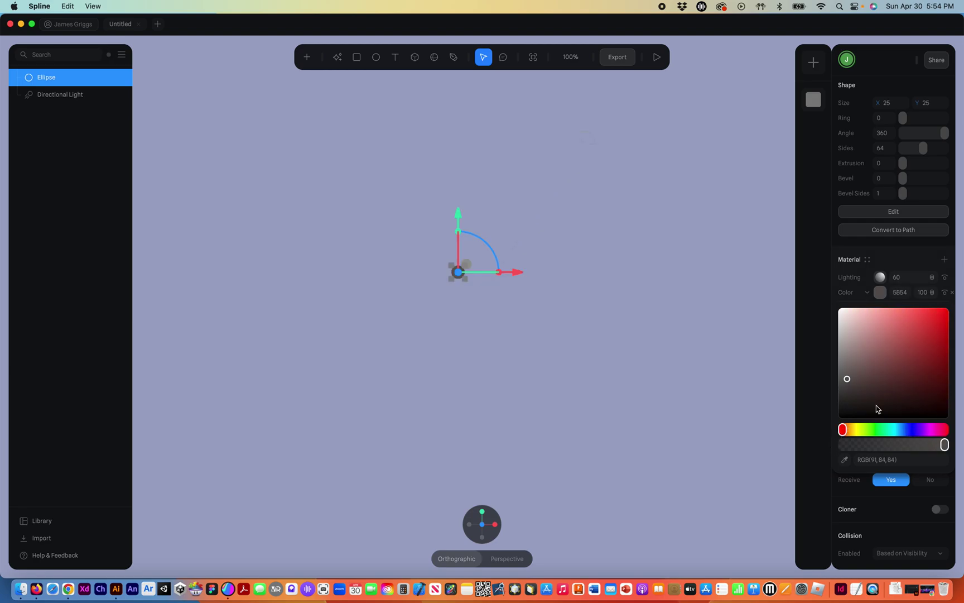
click(945, 312)
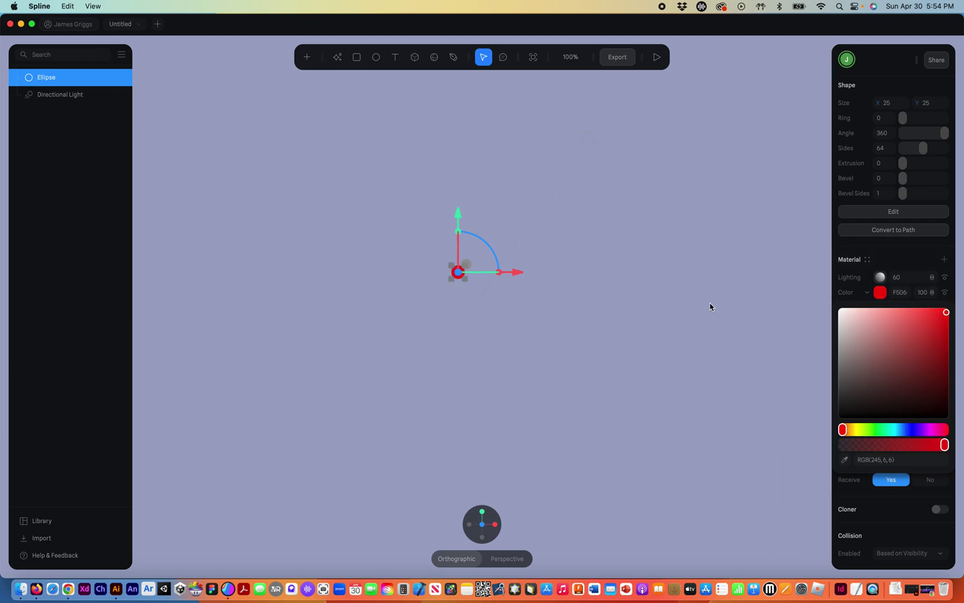
click(703, 317)
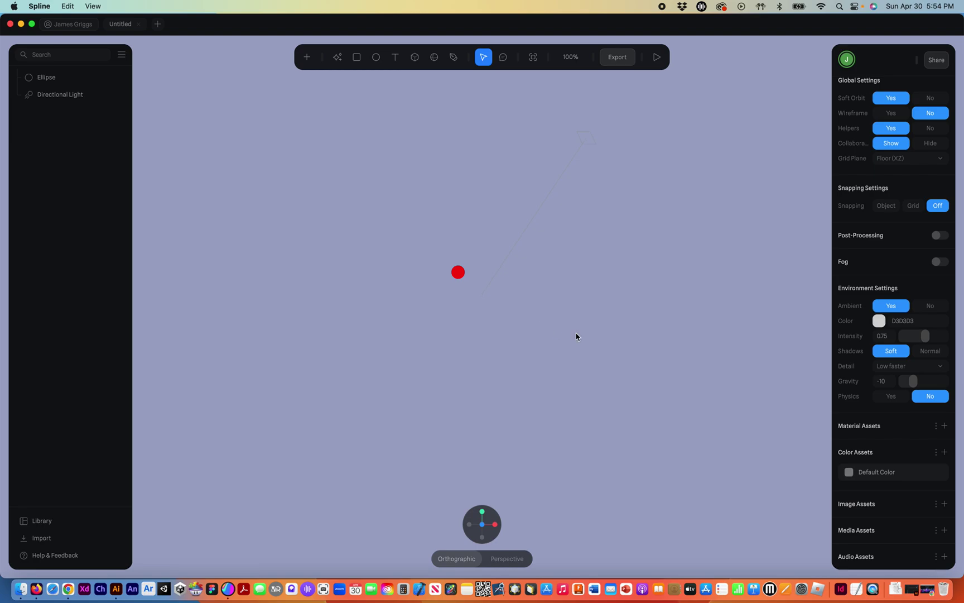
Place the red ellipse at the scene origin by setting its X and Y position to 0.
click(458, 315)
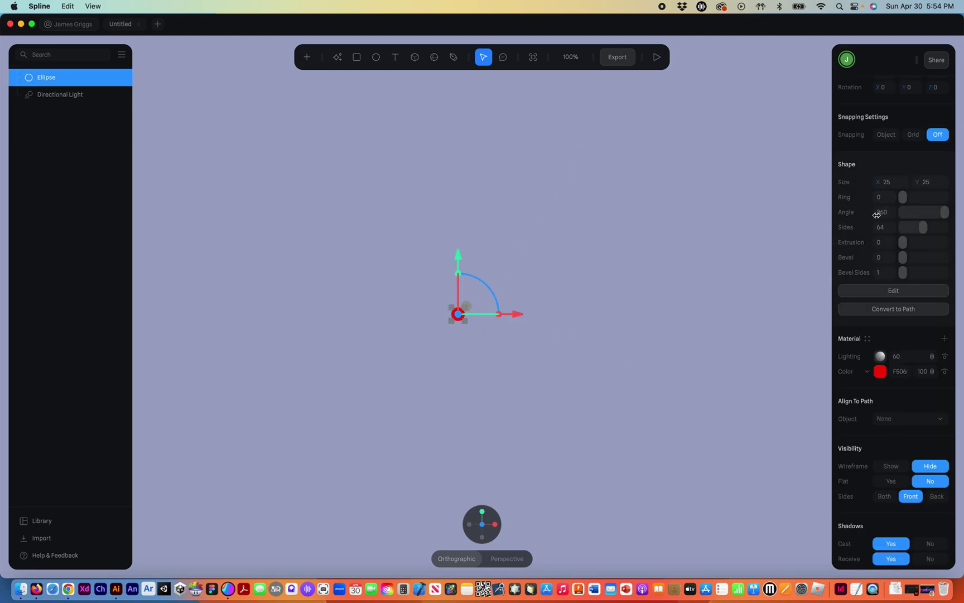
scroll(879, 217, up, 2)
scroll(879, 216, up, 5)
click(887, 194)
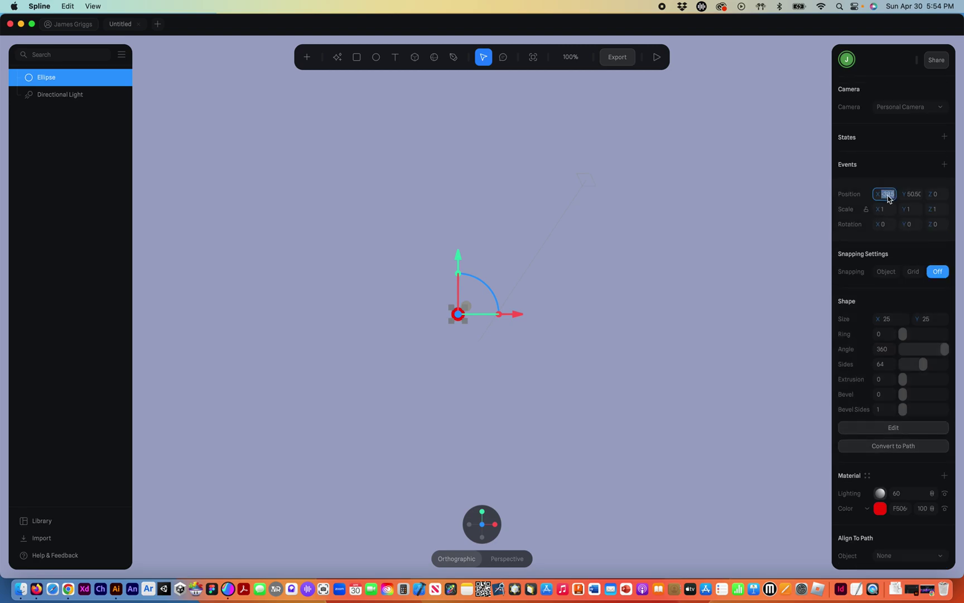
text(0)
click(914, 194)
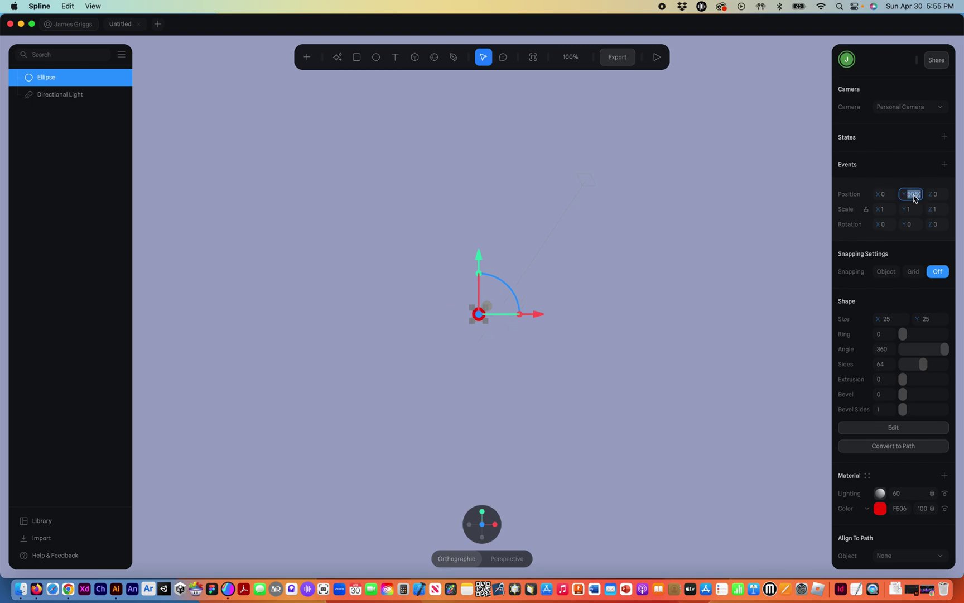
text(0)
key(Return)
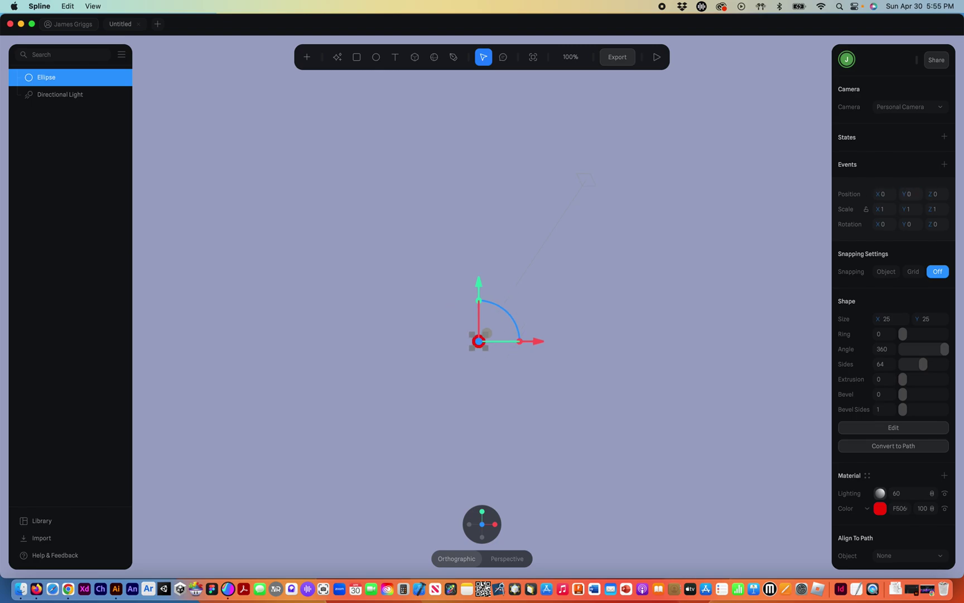
click(469, 191)
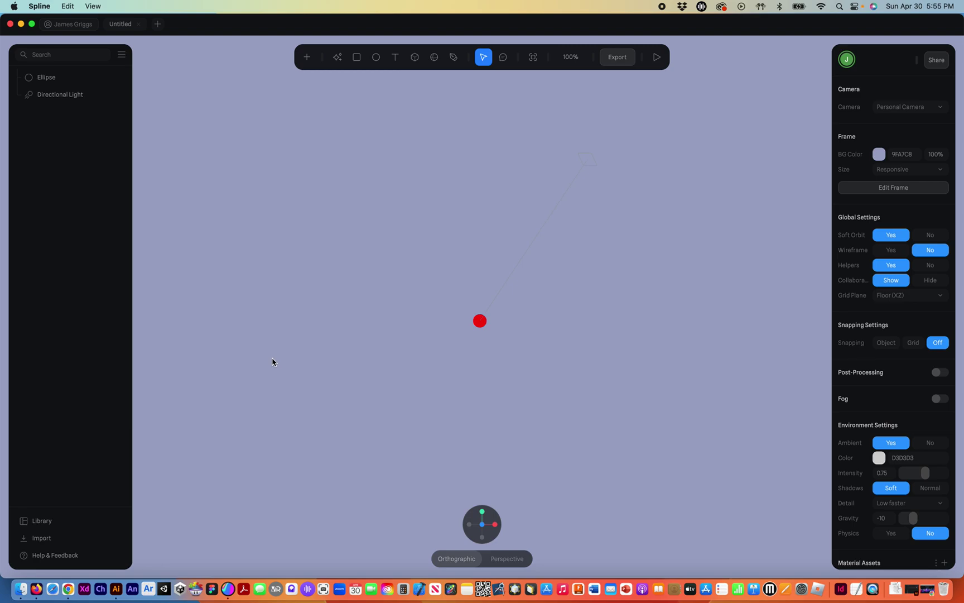
Switch to Adobe Illustrator and open the recent file SVG-Change-Pivot.svg.
click(116, 590)
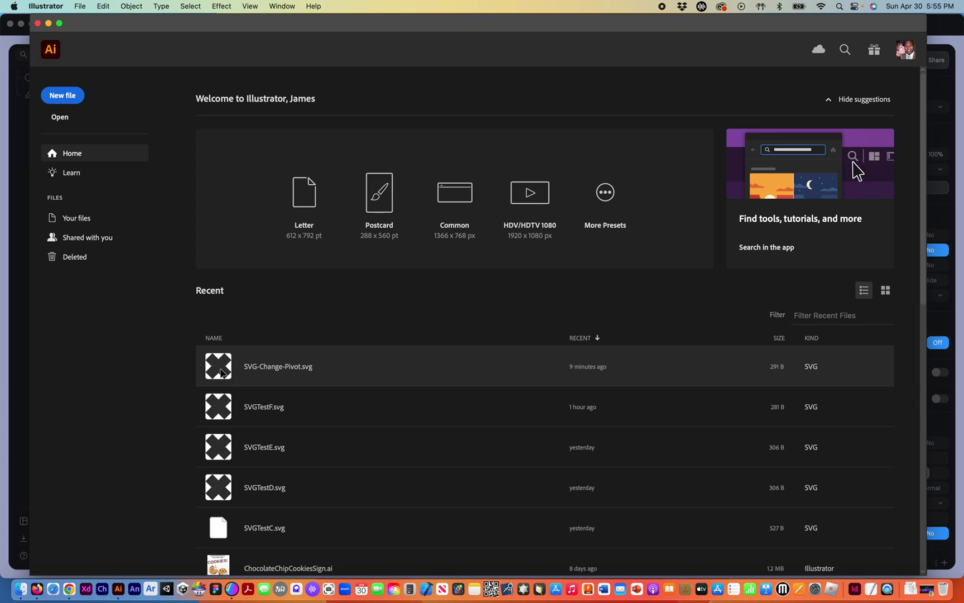
click(221, 373)
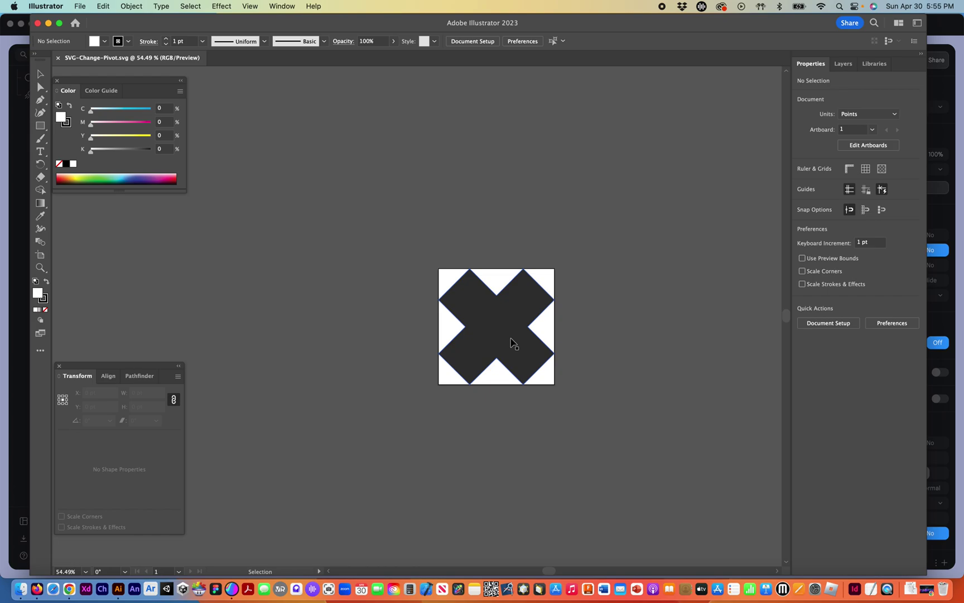
click(512, 343)
click(346, 261)
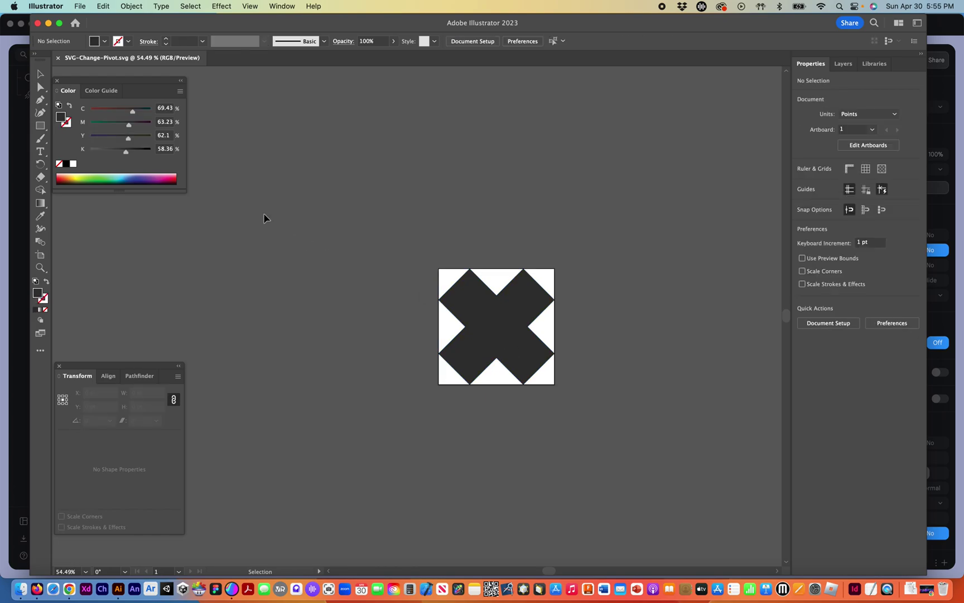
Export the artwork as SVG-Change-Pivot.svg over the existing file, using presentation attributes, outlined fonts, preserved images, minimal object IDs, decimal 1 and minify.
click(86, 7)
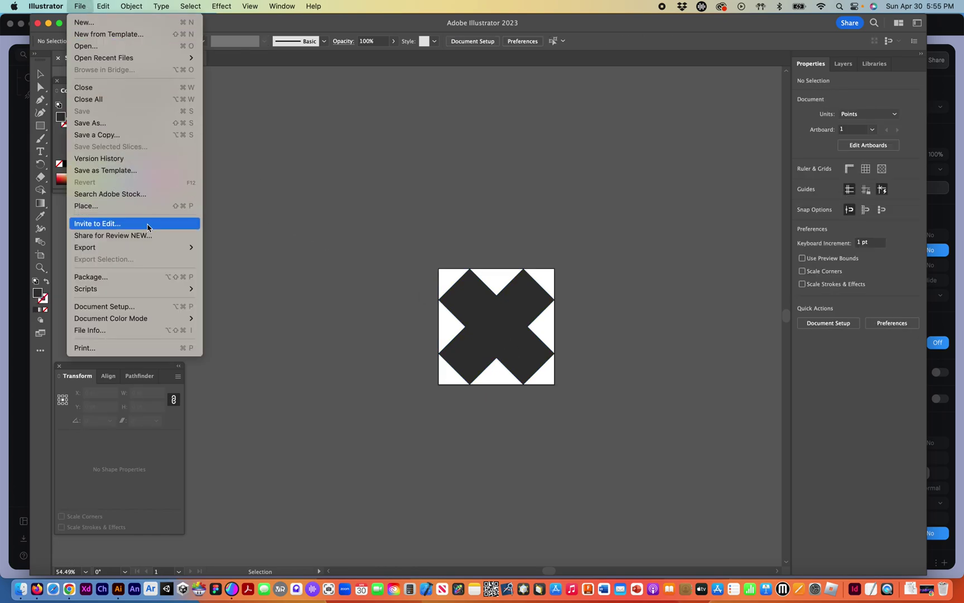
mouse_move(167, 247)
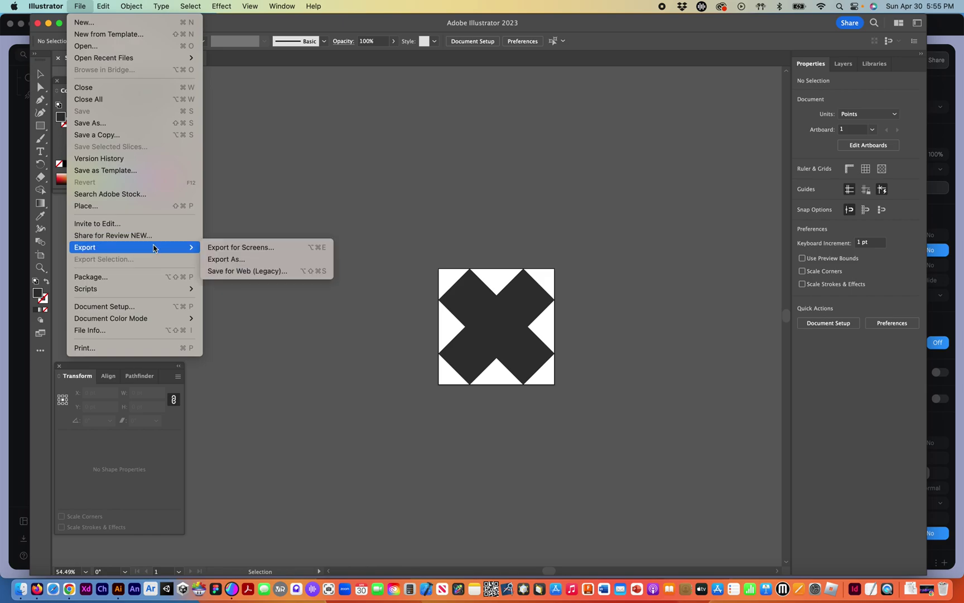
click(285, 263)
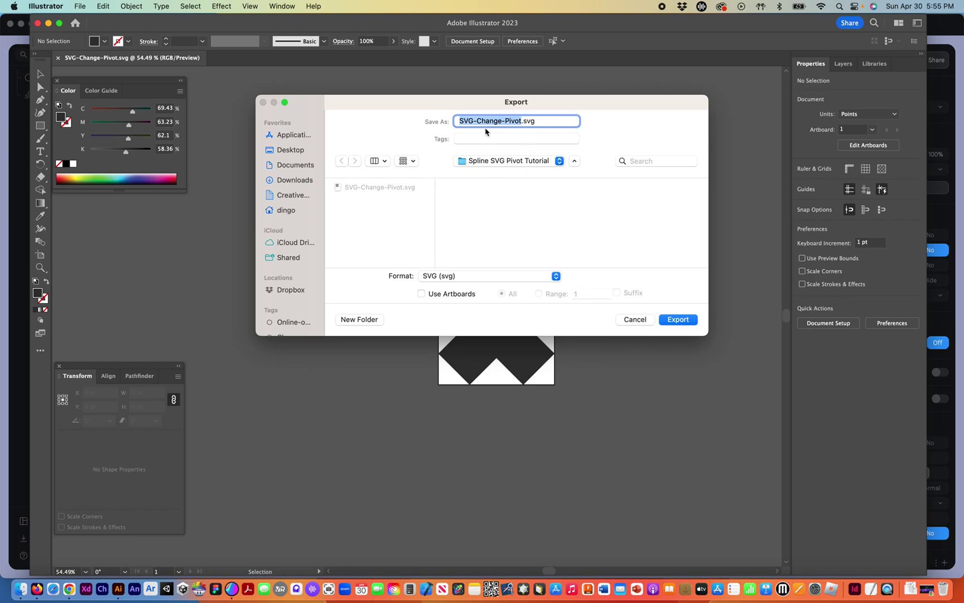
click(682, 320)
click(525, 272)
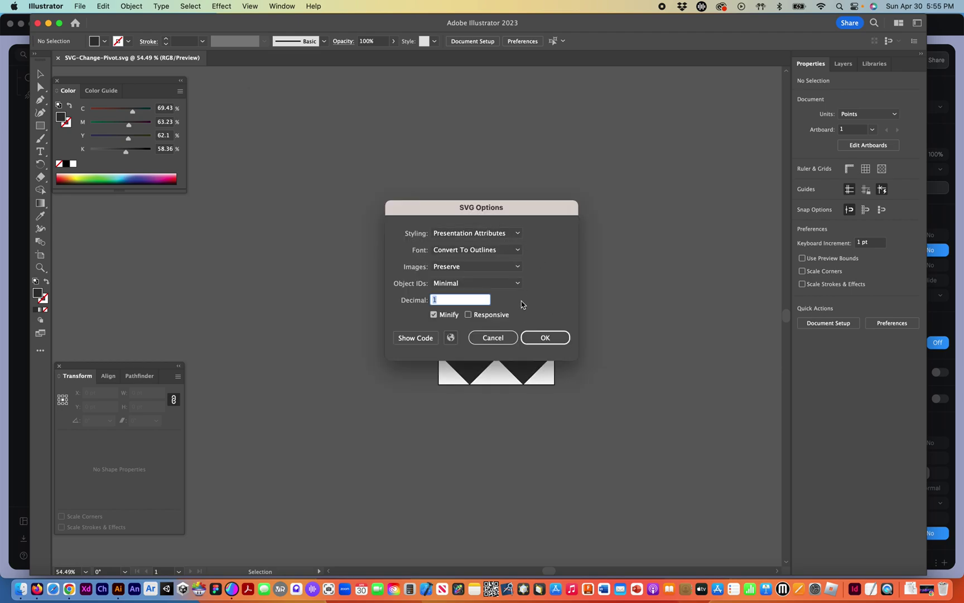
click(554, 339)
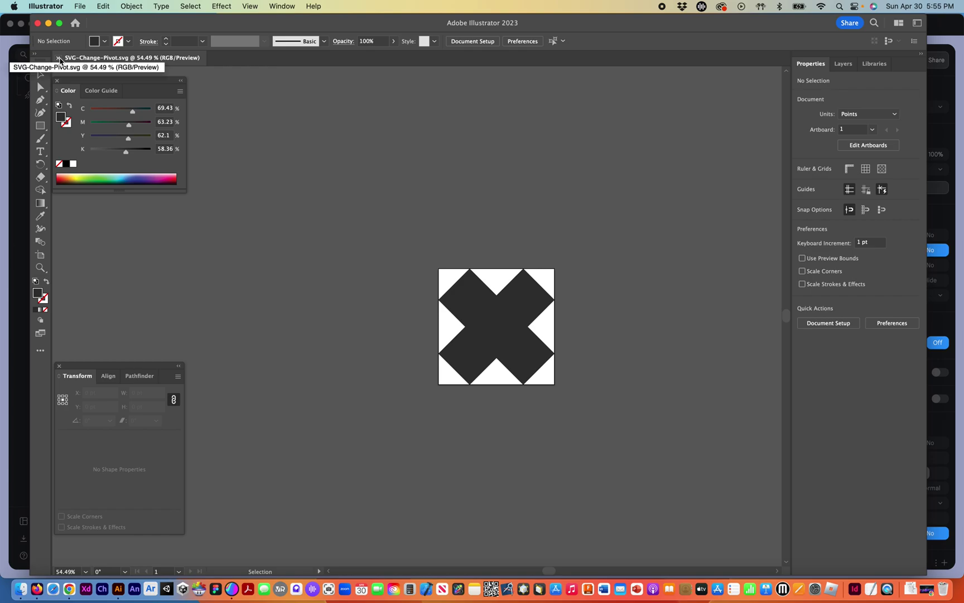
Close the SVG-Change-Pivot.svg document and switch back to Spline.
click(59, 58)
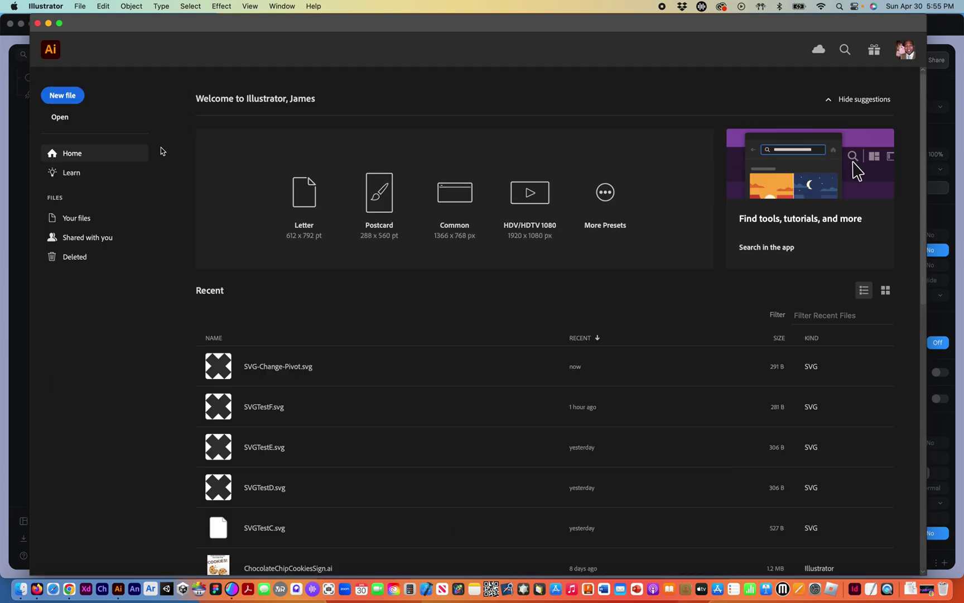
click(11, 205)
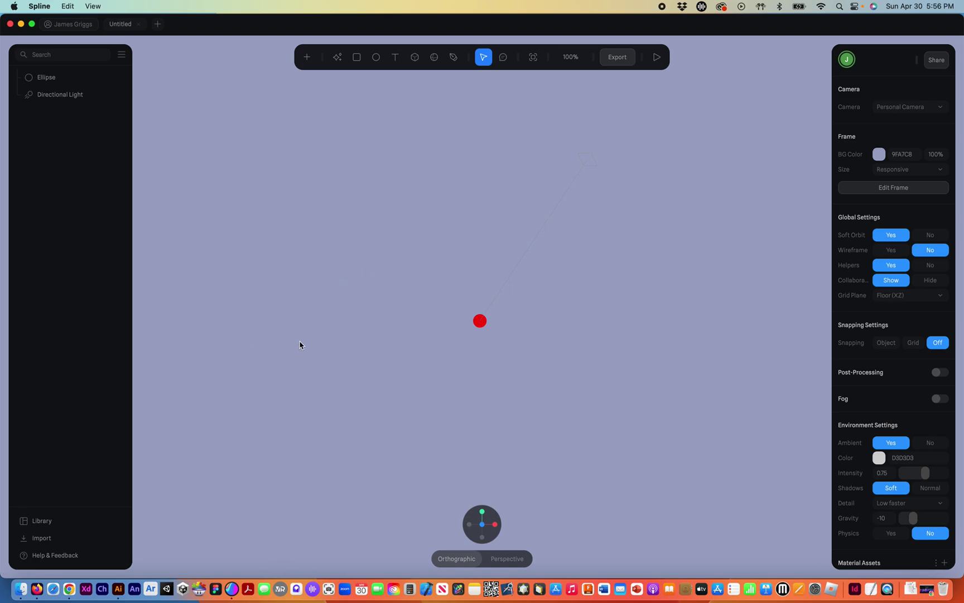
click(42, 539)
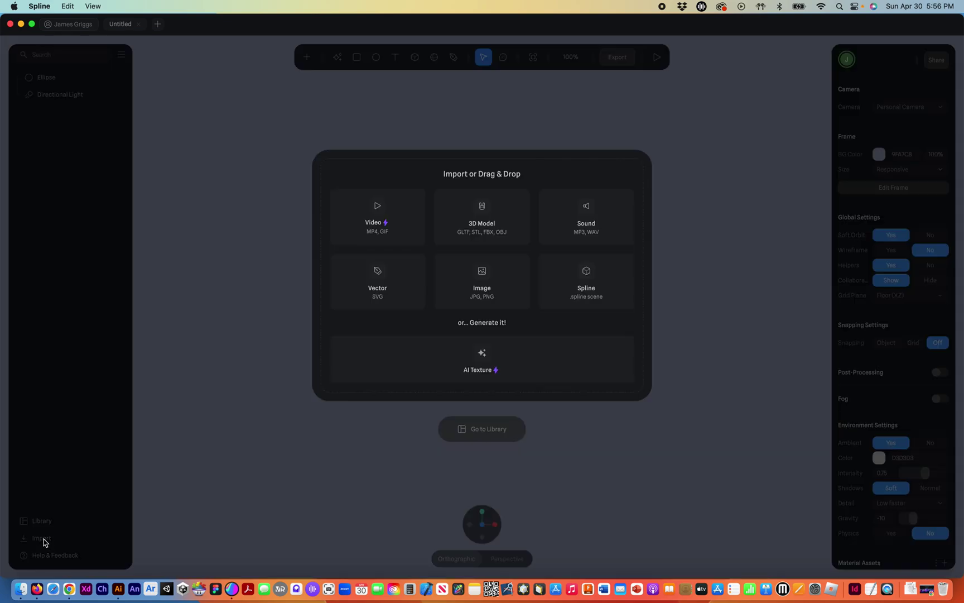
click(398, 297)
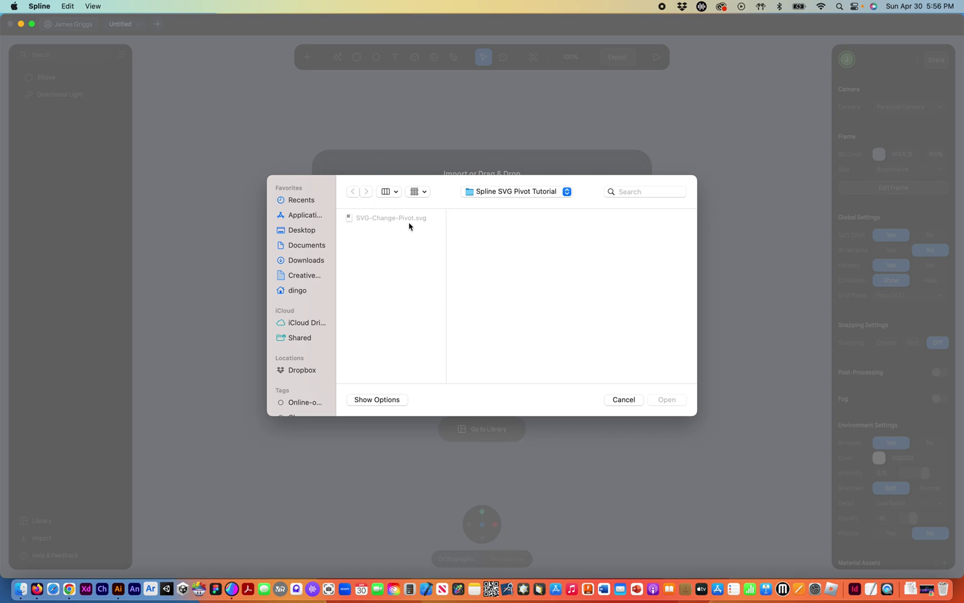
click(624, 400)
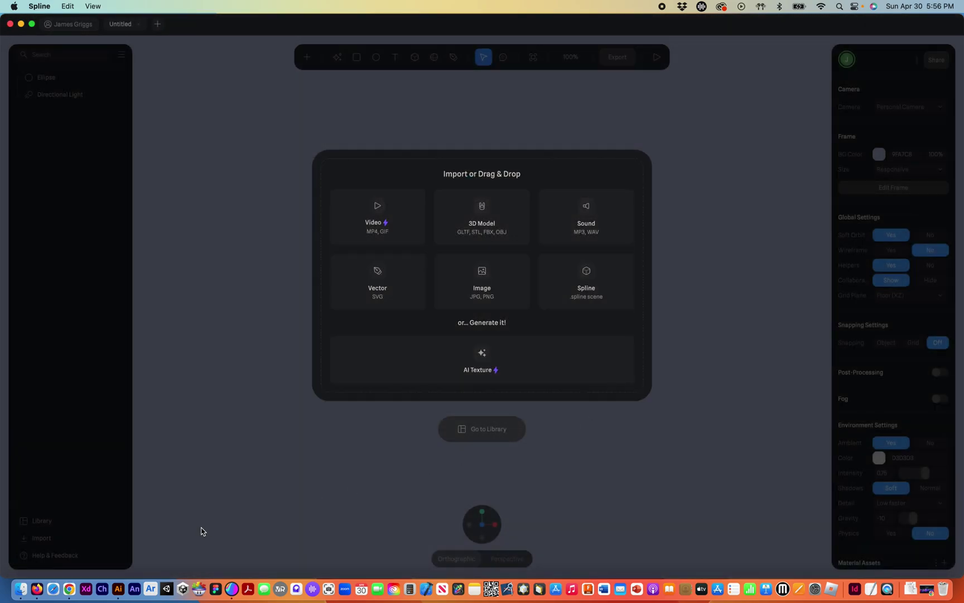
click(118, 589)
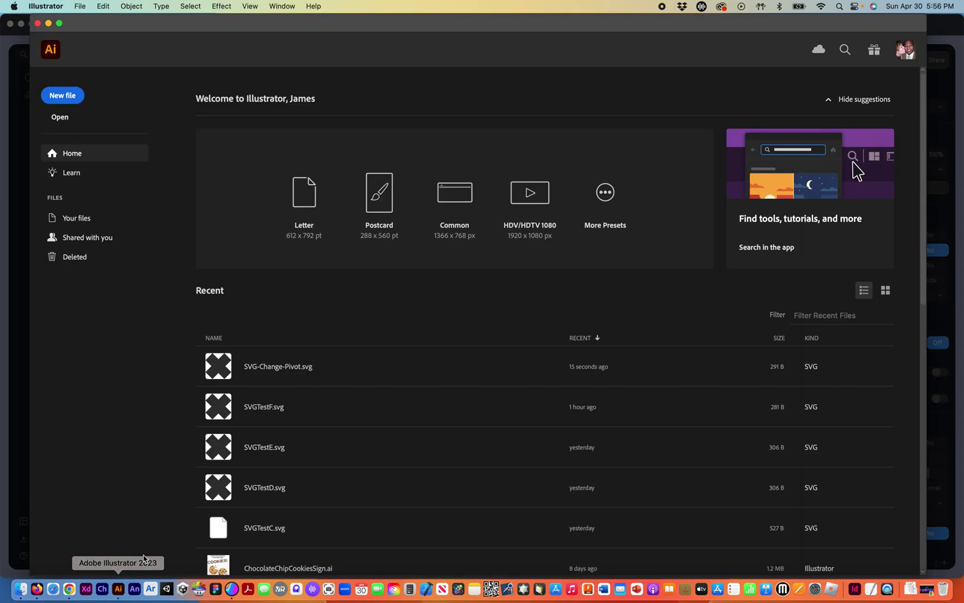
click(49, 6)
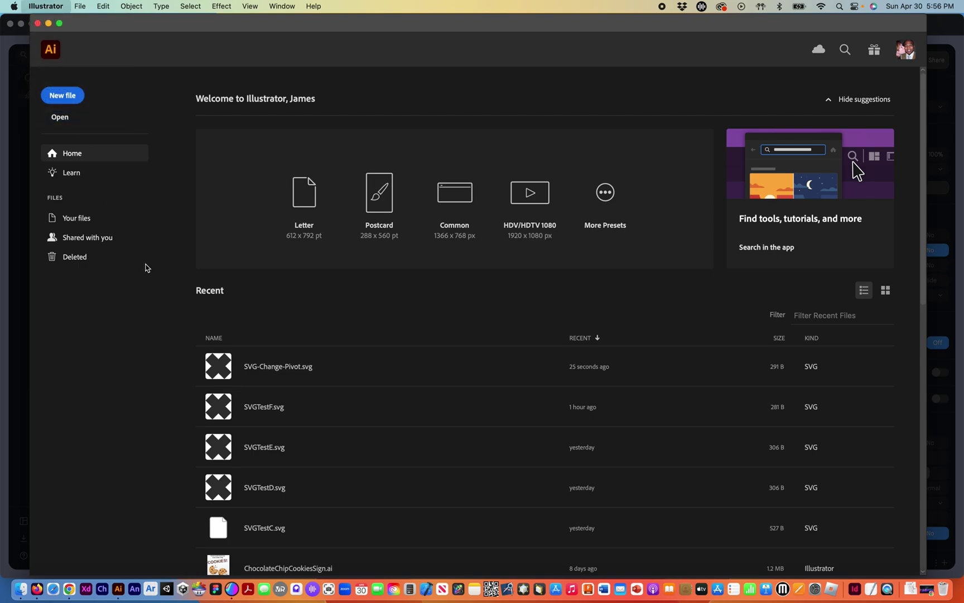
key(super+Tab)
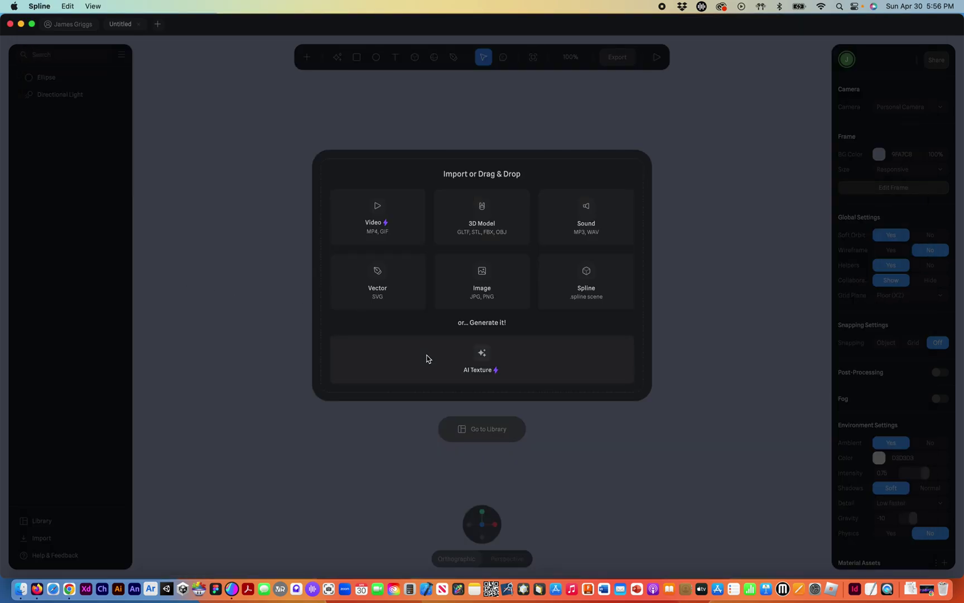
click(196, 400)
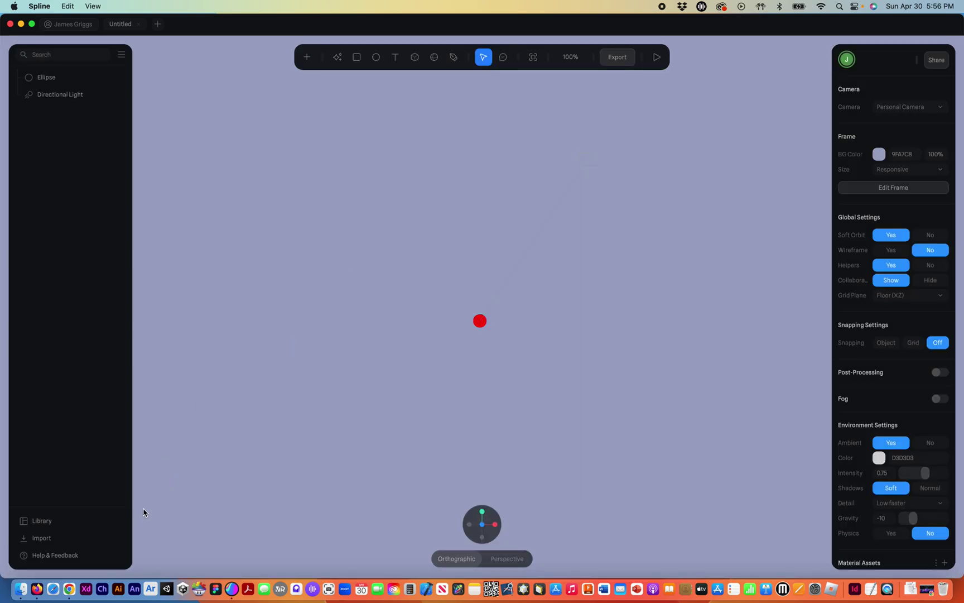
Import the vector file SVG-Change-Pivot.svg into the scene.
click(42, 538)
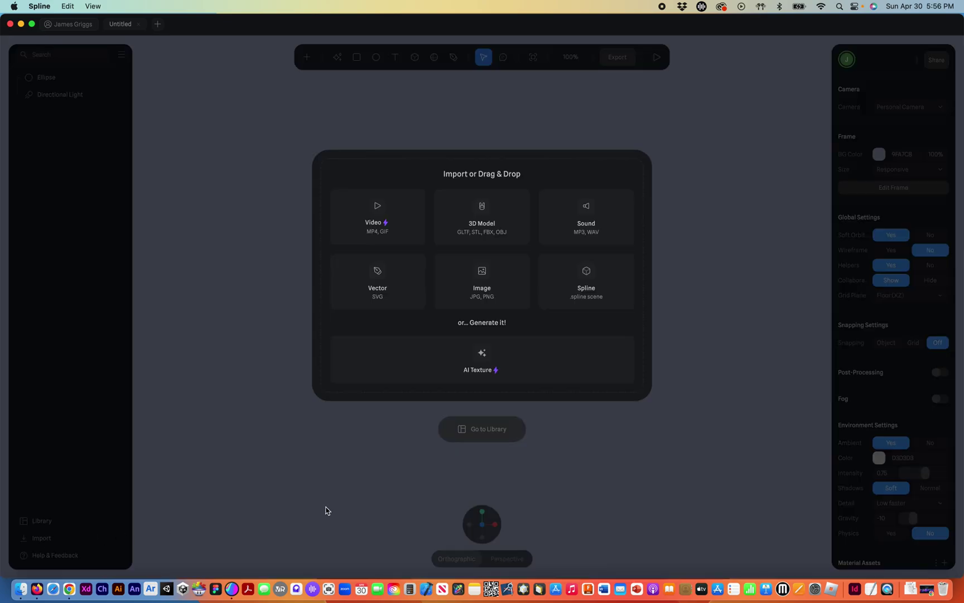
click(387, 299)
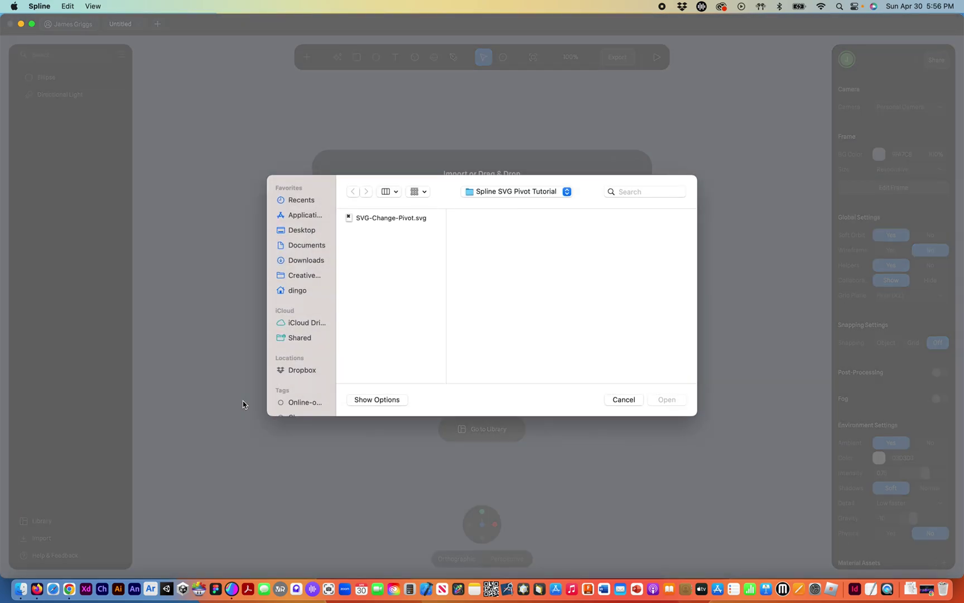
click(389, 219)
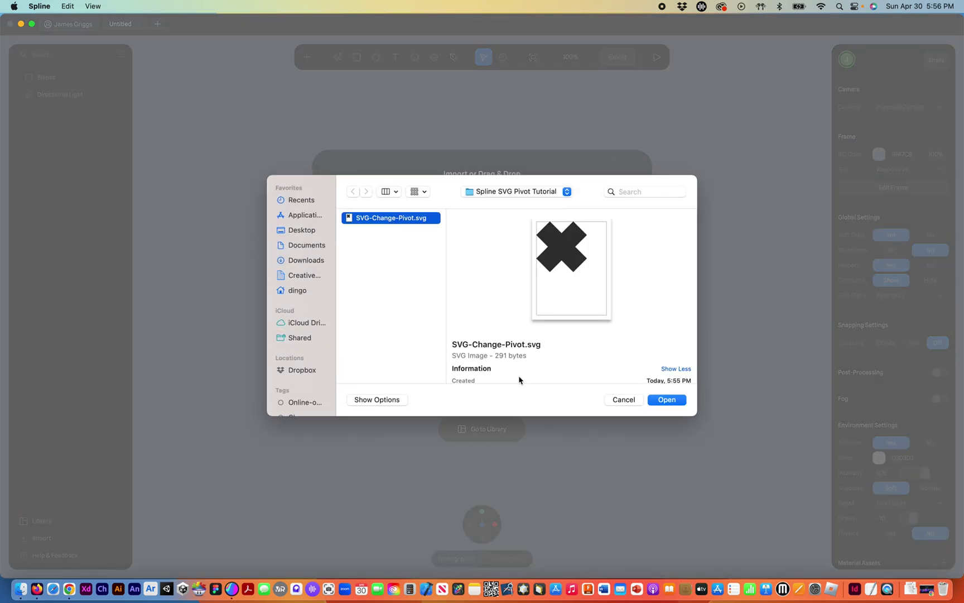
click(667, 400)
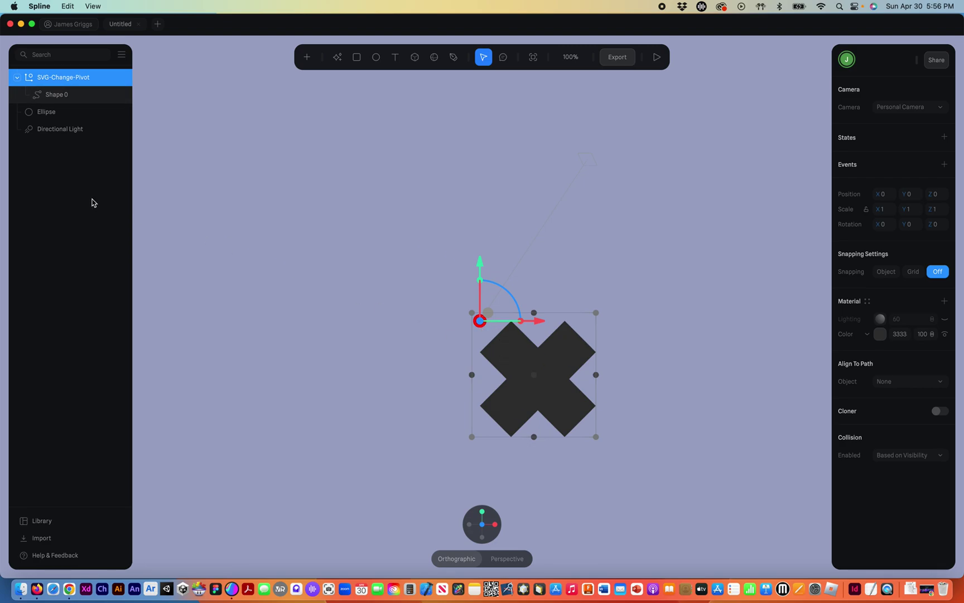
Move Shape 0 out of the SVG-Change-Pivot group and delete the emptied group.
click(68, 204)
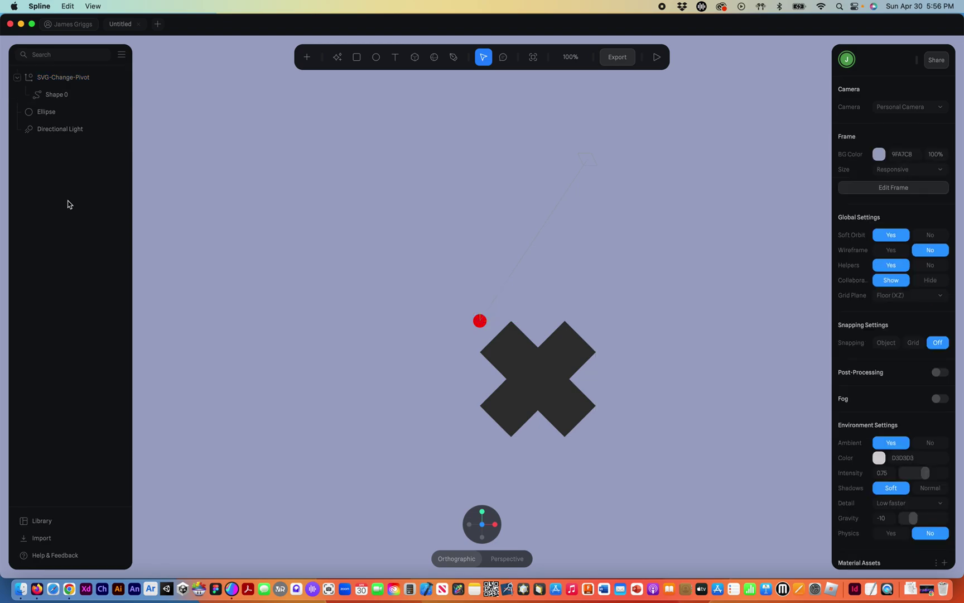
click(63, 101)
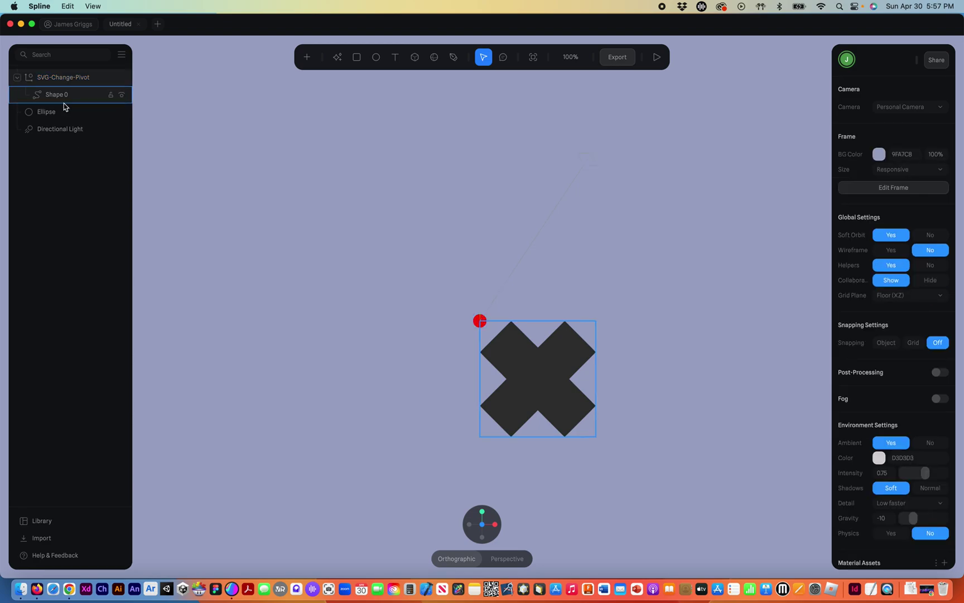
click(62, 80)
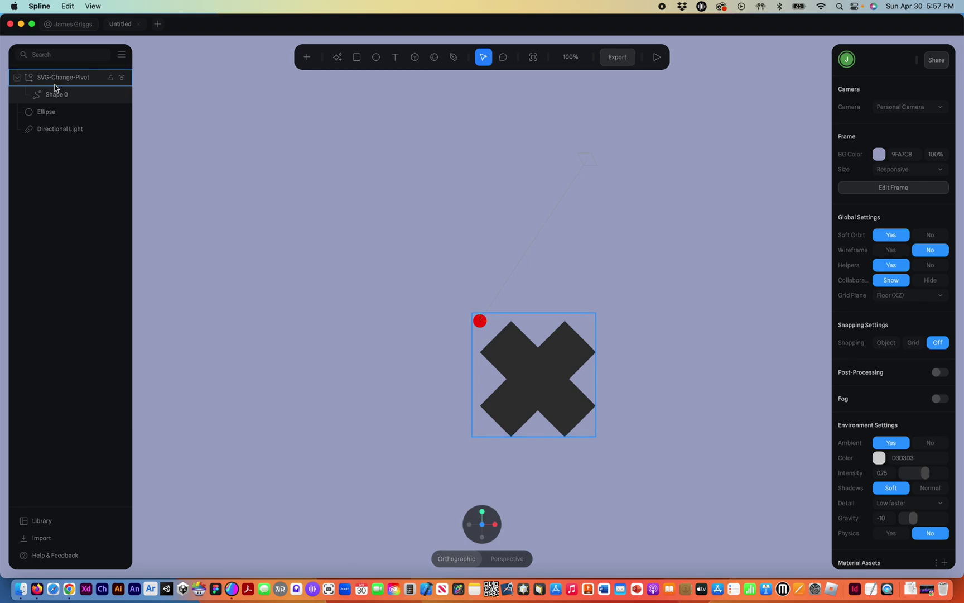
click(56, 95)
click(58, 96)
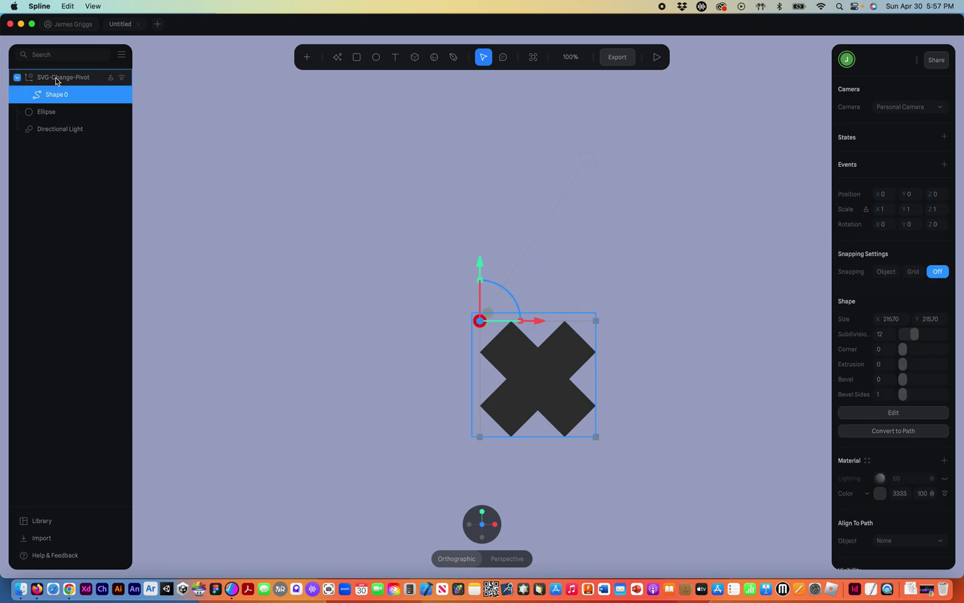
click(59, 96)
click(58, 96)
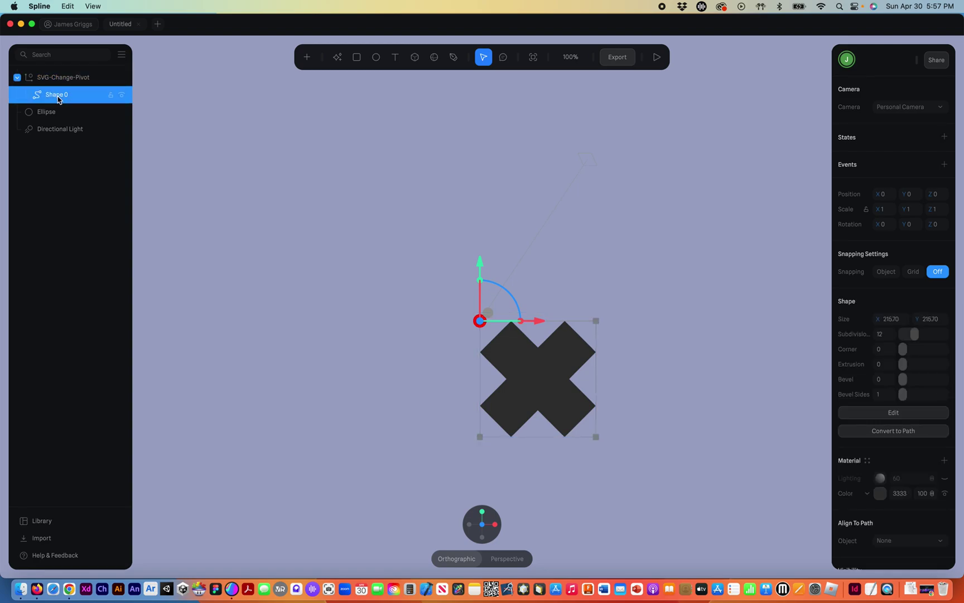
drag(58, 99, 37, 84)
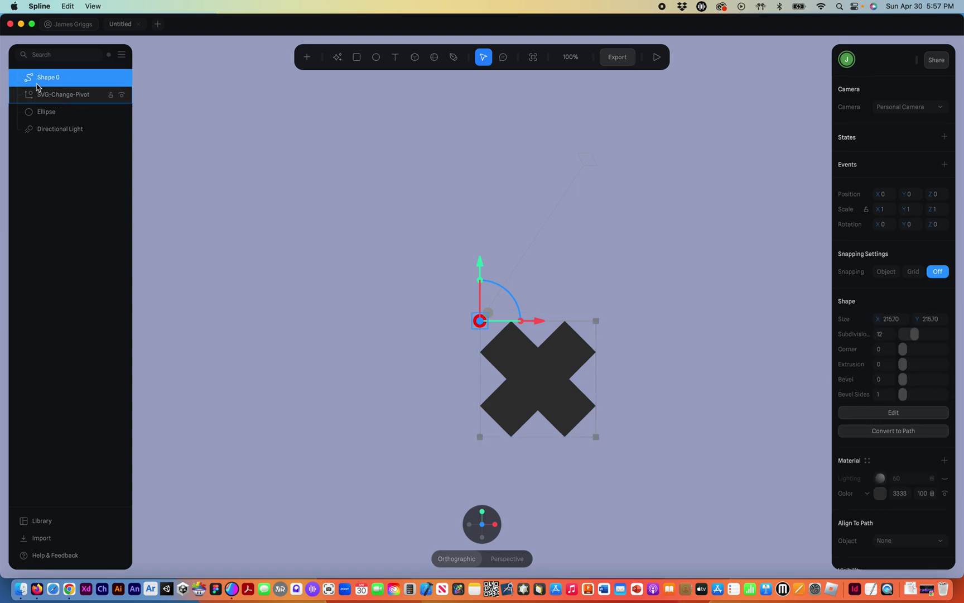
click(50, 96)
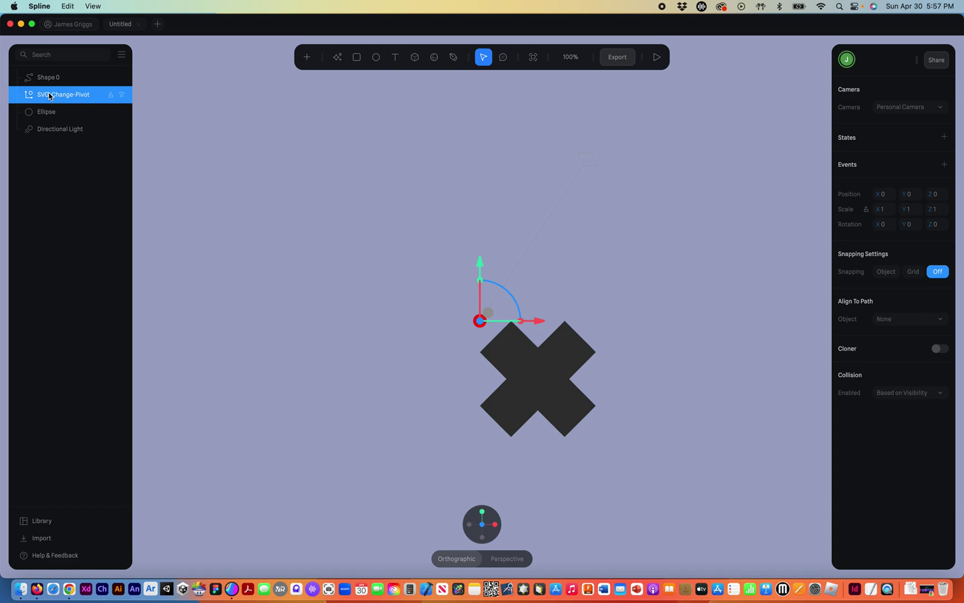
key(Delete)
Set the opacity of Shape 0's material color to 30.
click(50, 79)
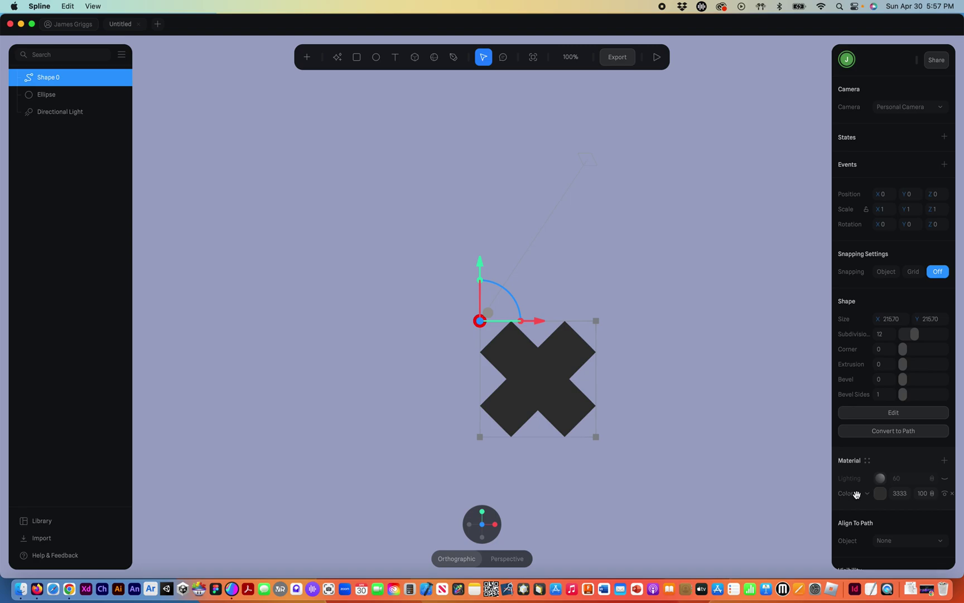
click(923, 493)
text(30)
key(Return)
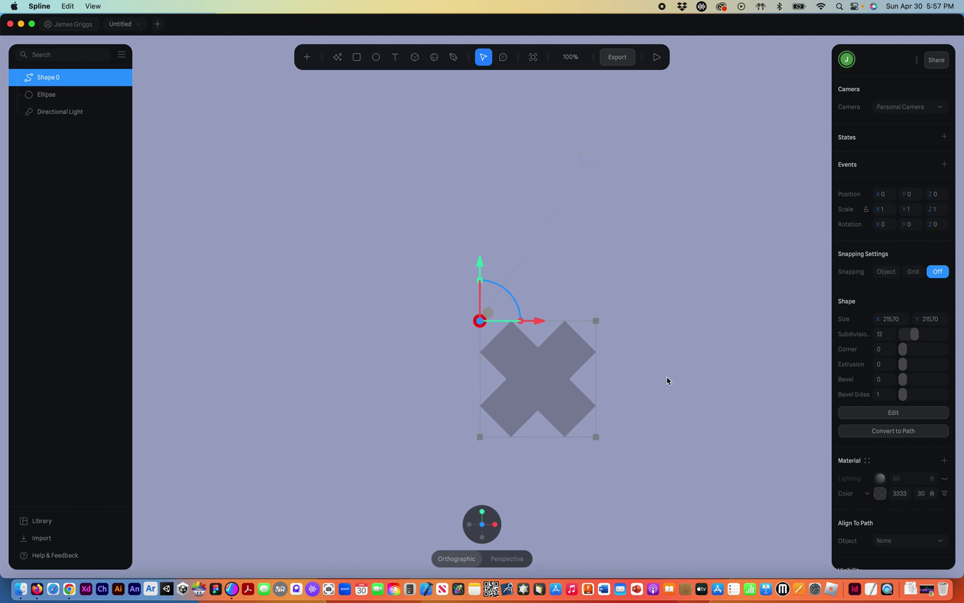
Enter point editing on the X shape and try moving three points of its upper-left arm individually.
double_click(542, 376)
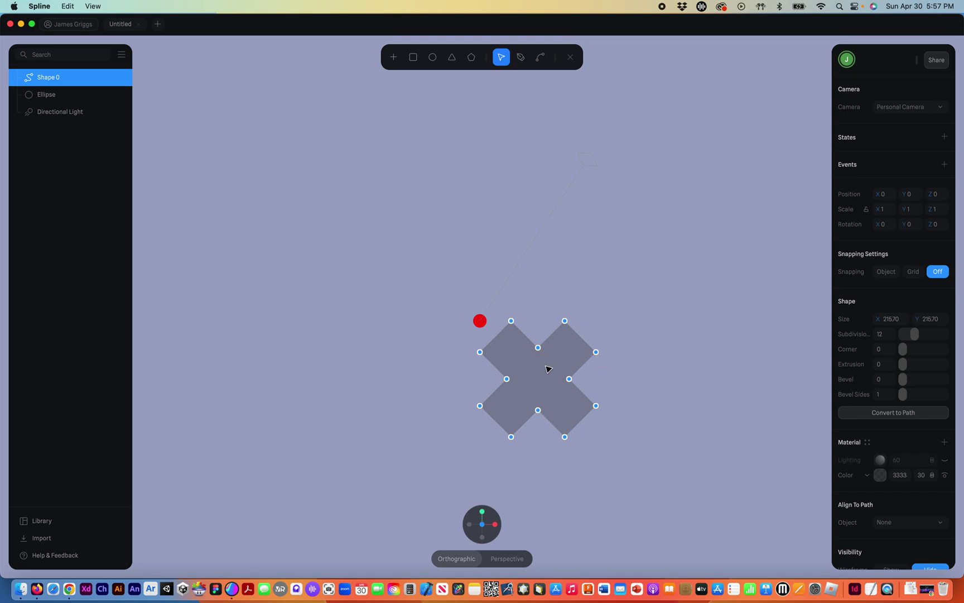
drag(511, 322, 450, 263)
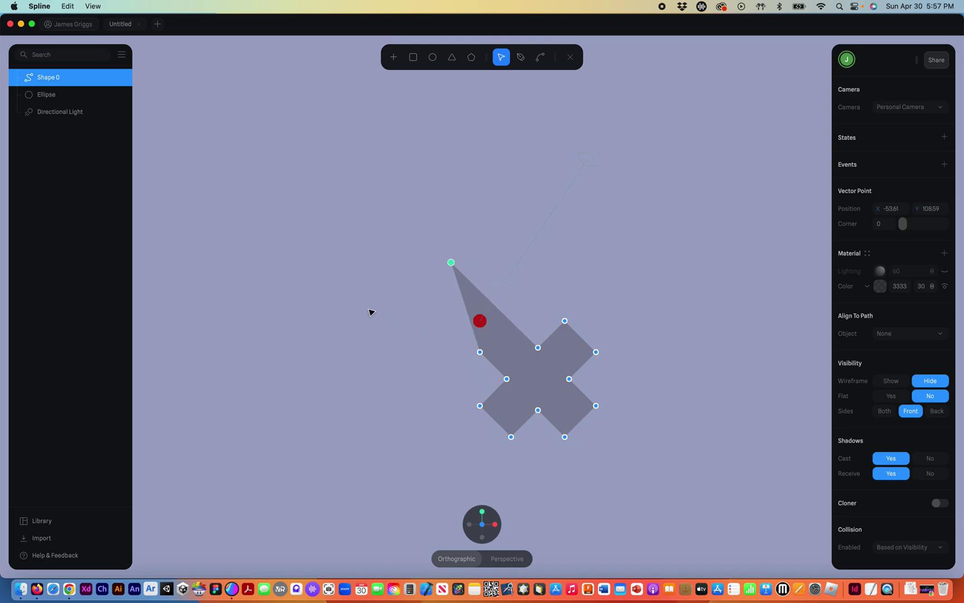
drag(480, 351, 397, 337)
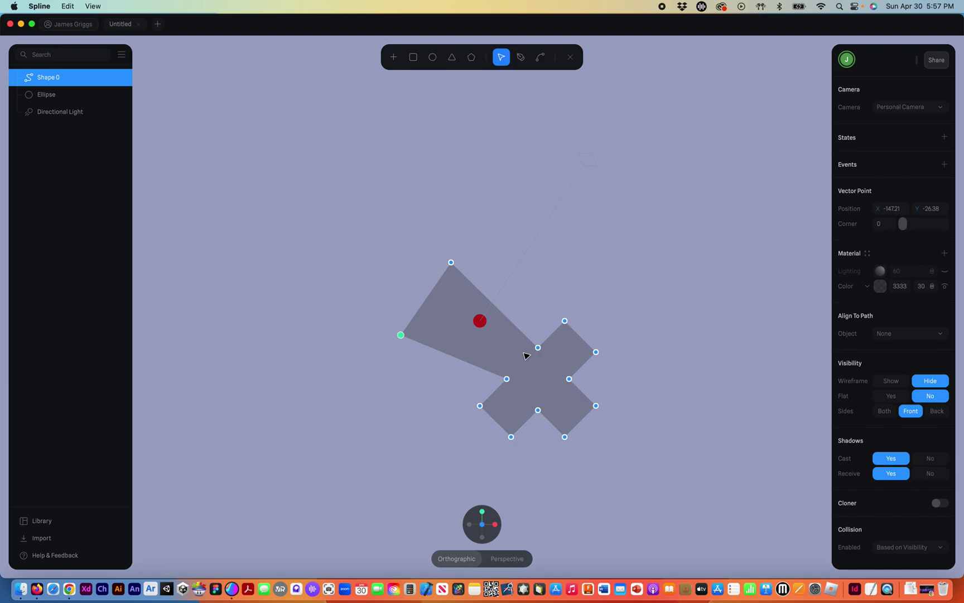
drag(539, 348, 511, 316)
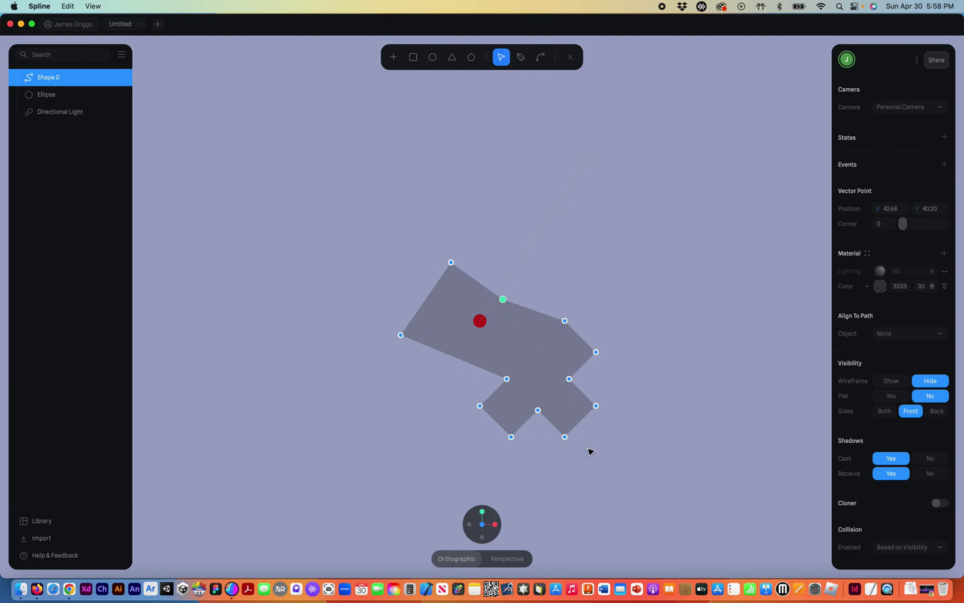
Undo the individual point moves on the X shape and return to the selection tool.
key(super+z)
key(super+z)
key(super+z)
key(super+z)
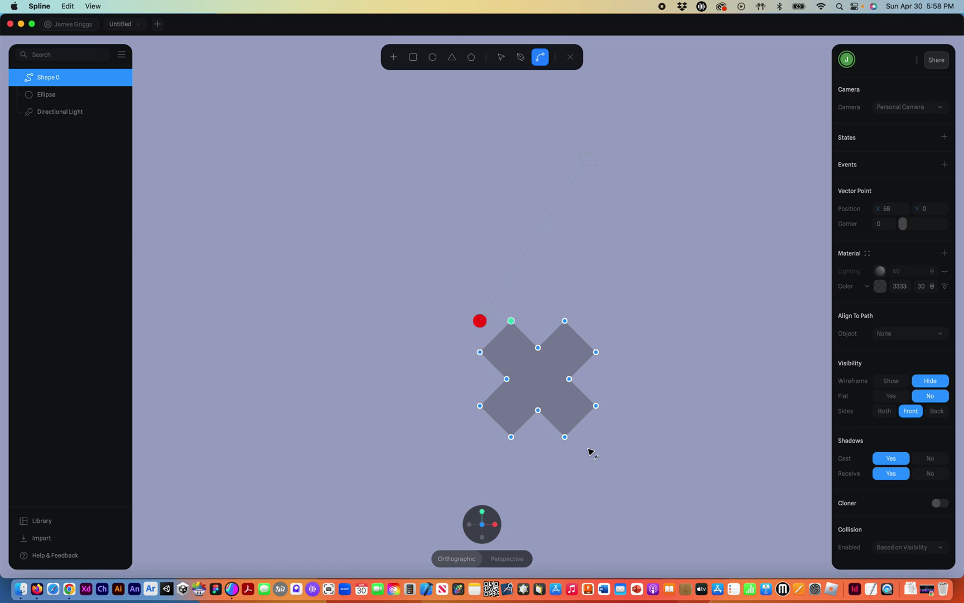
key(Escape)
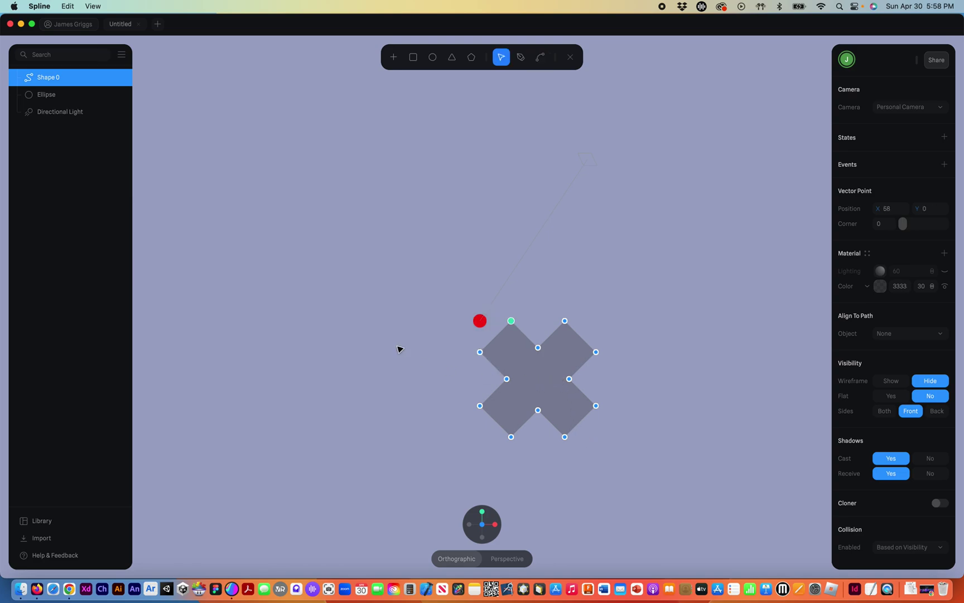
drag(442, 277, 635, 458)
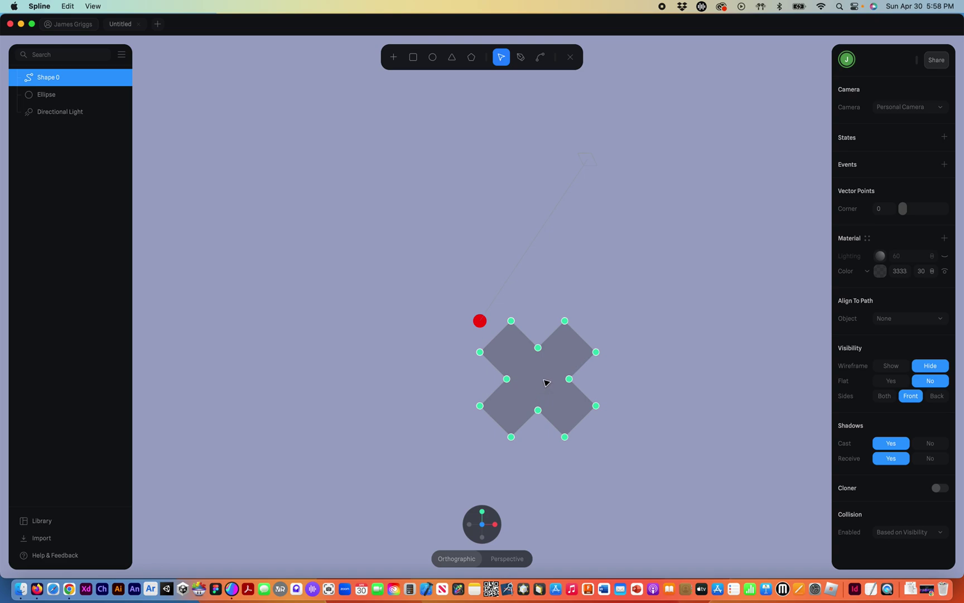
key(shift+Right)
key(shift+Right)
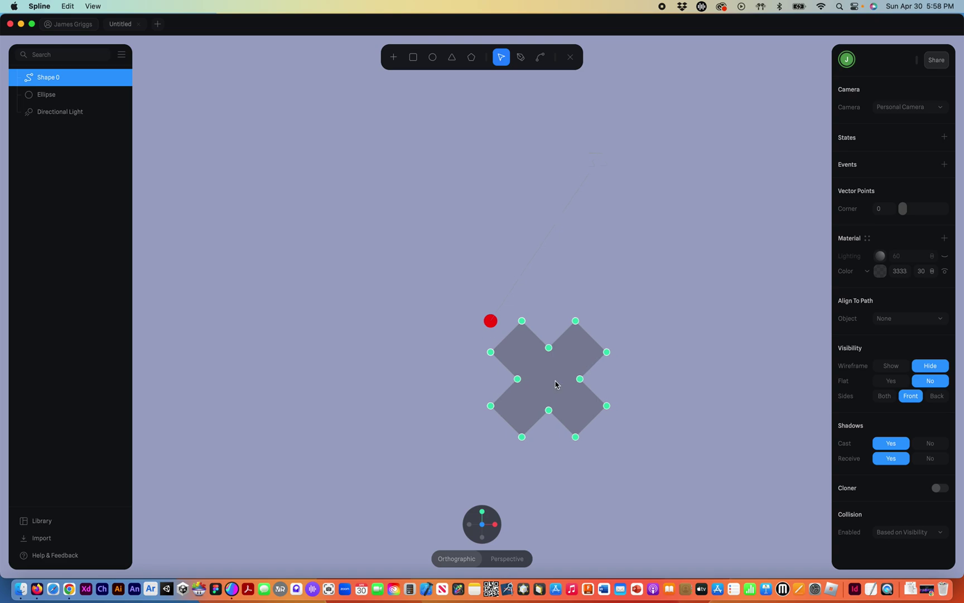
key(Escape)
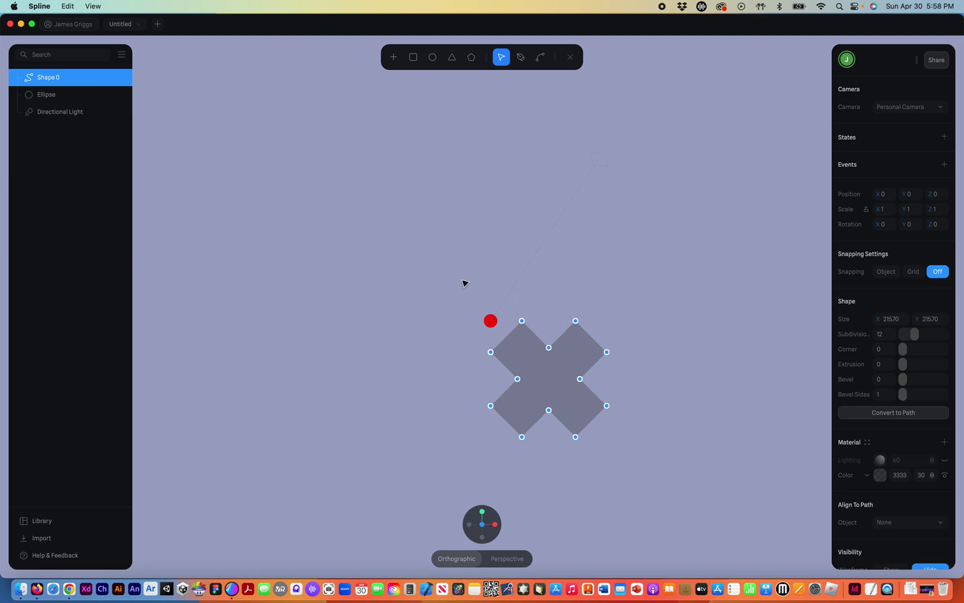
Move all points of the X shape together so its centre sits on the red origin ellipse, and leave point editing.
drag(455, 280, 645, 461)
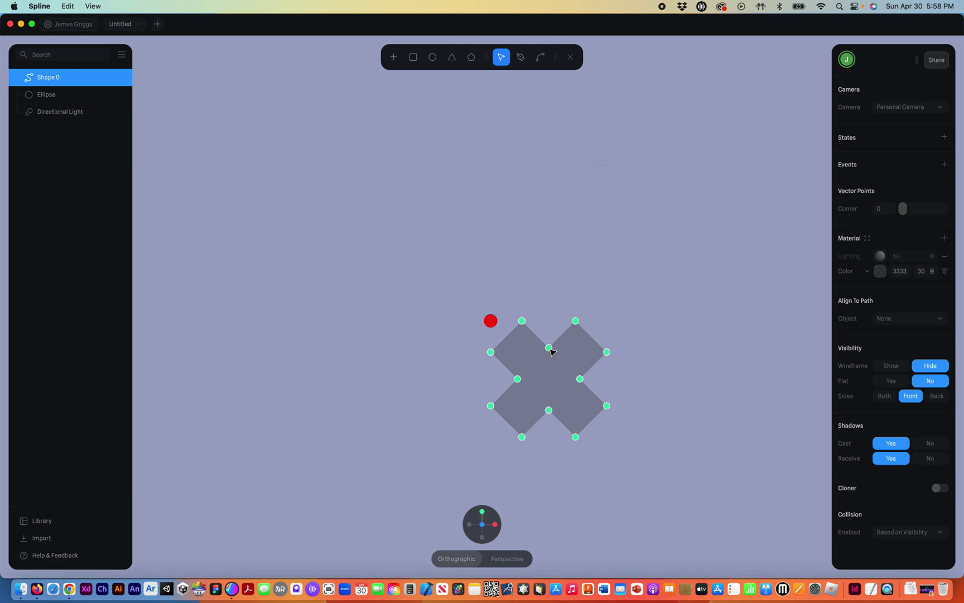
drag(550, 349, 495, 295)
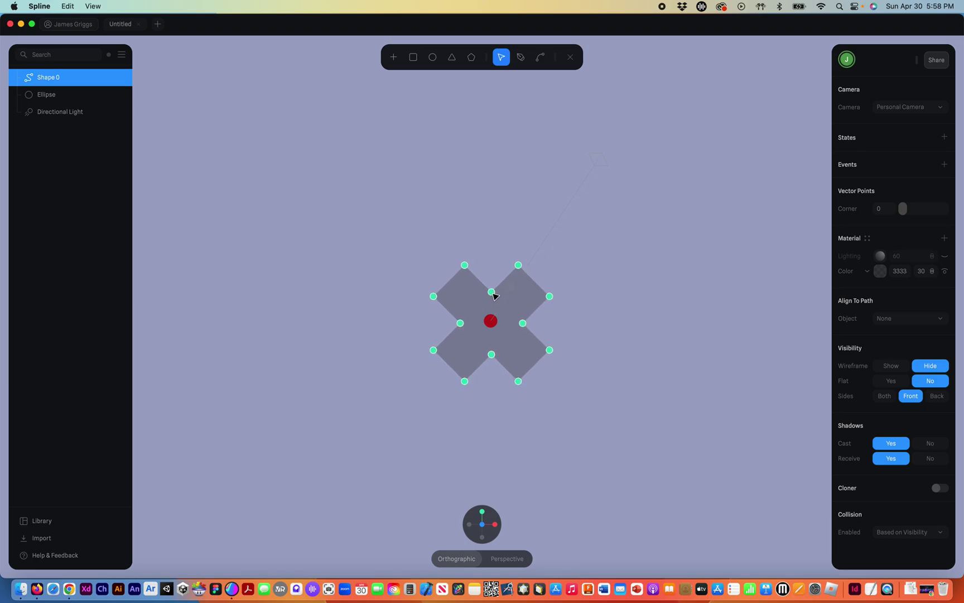
drag(493, 293, 494, 291)
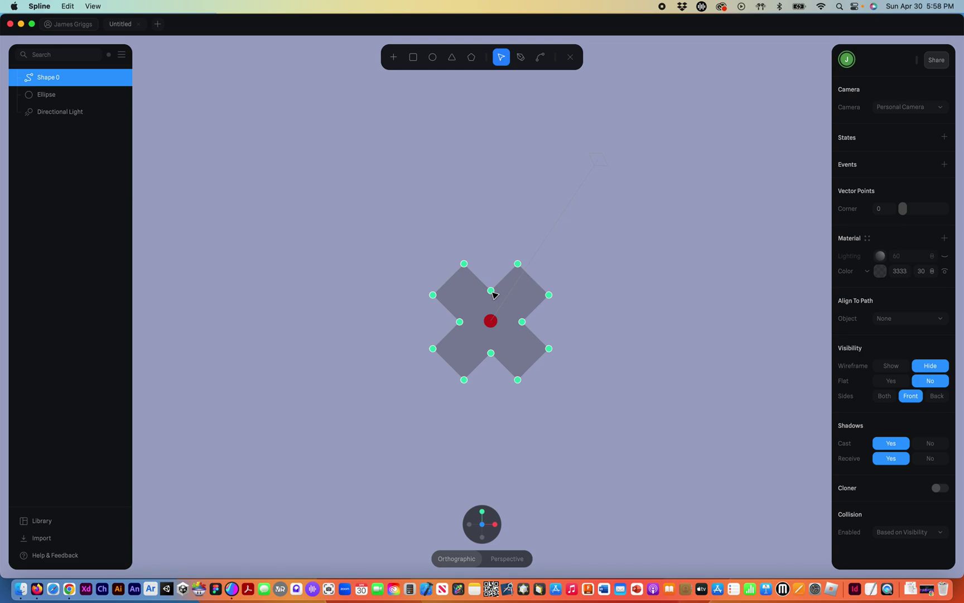
drag(494, 292, 494, 292)
key(Escape)
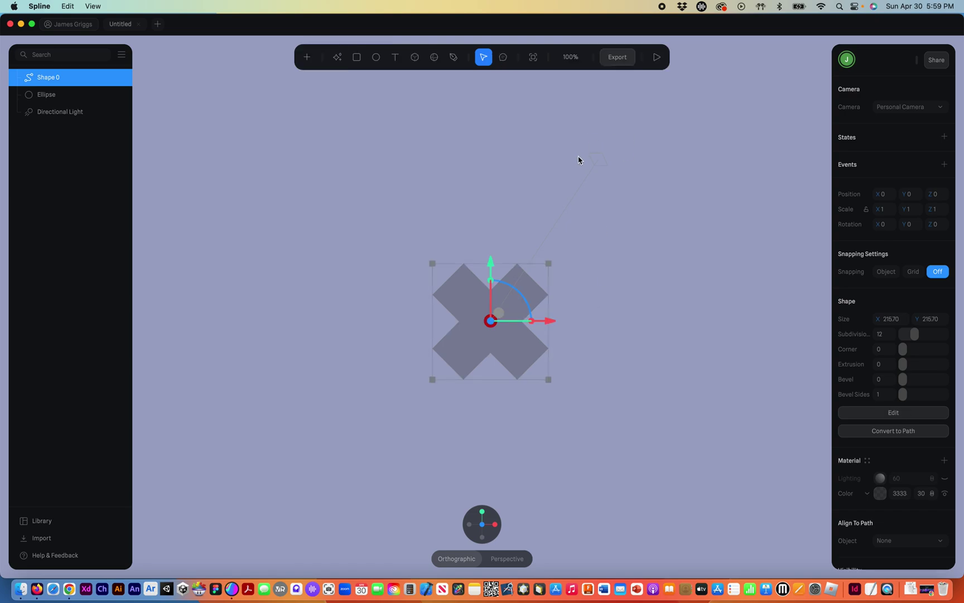
Move the whole X shape off the red ellipse to about X -202, Y -59.
drag(516, 349, 360, 343)
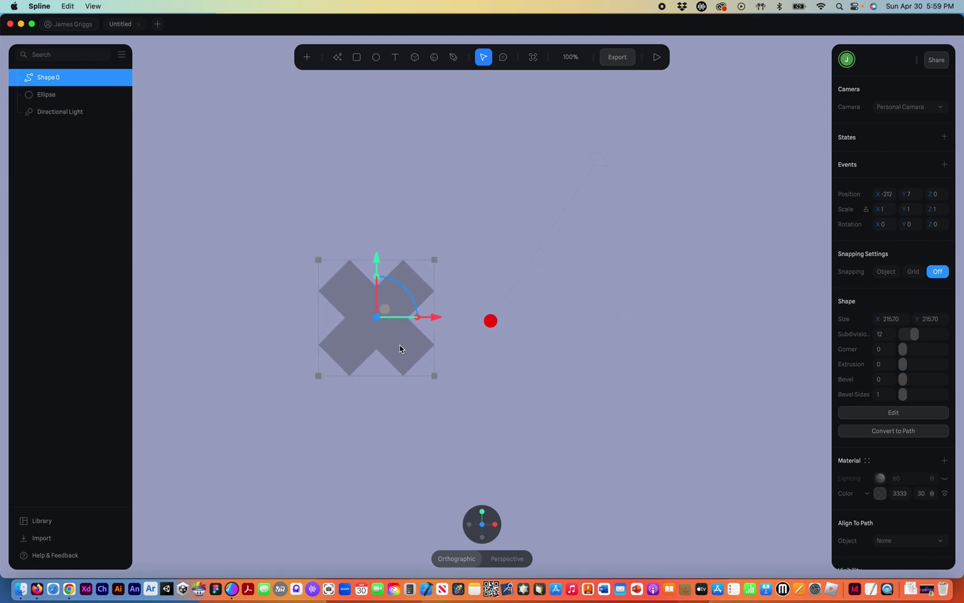
drag(401, 347, 406, 383)
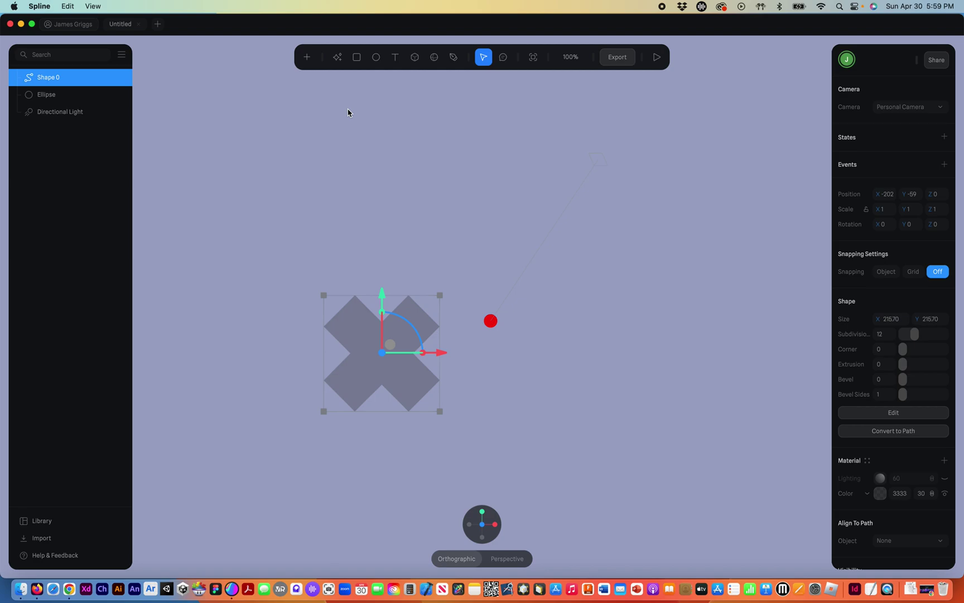
Draw a three-point path about 557 wide and 69 high above the X shape and place it at about X -171, Y 246.
click(307, 57)
click(344, 199)
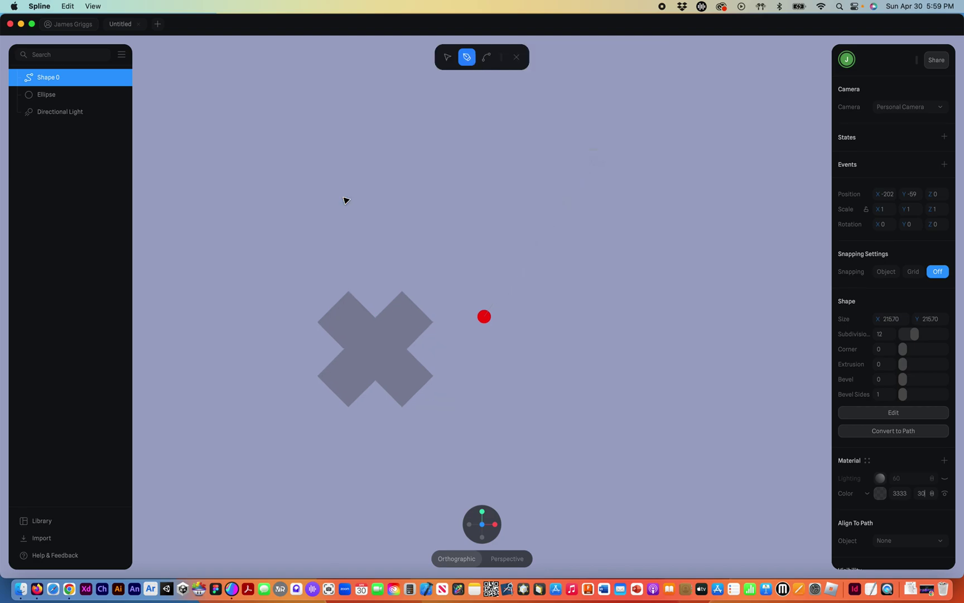
click(336, 192)
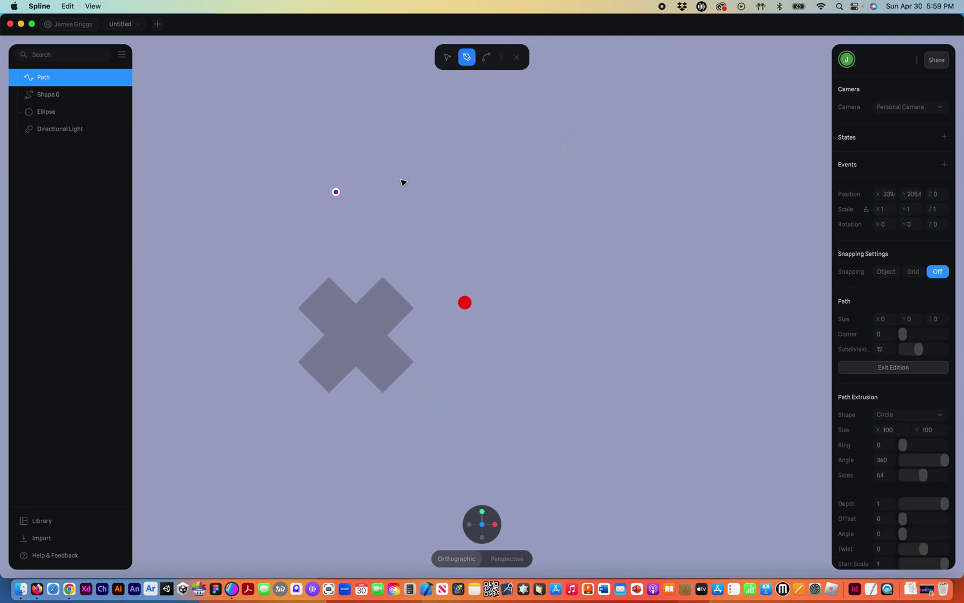
click(474, 198)
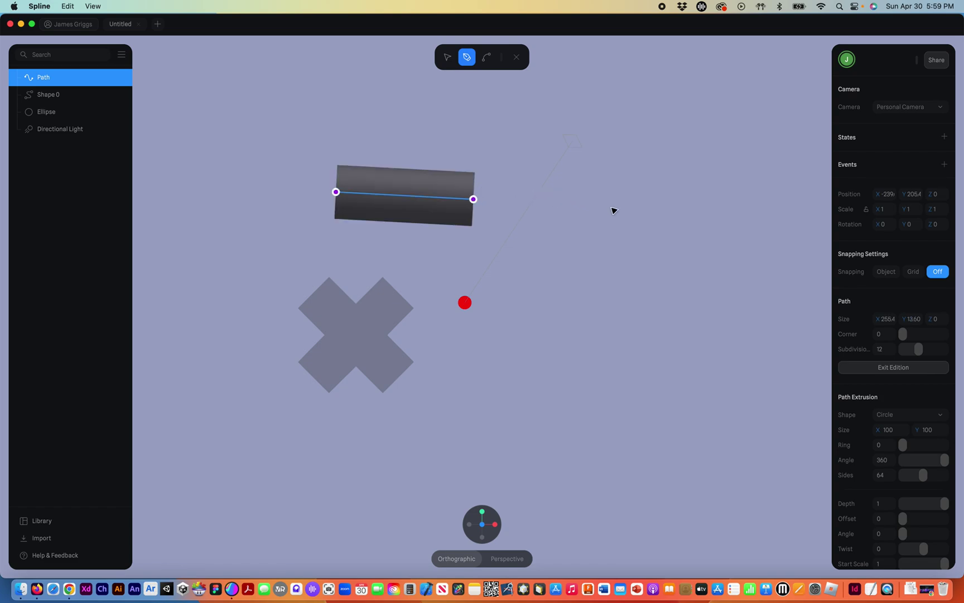
click(635, 229)
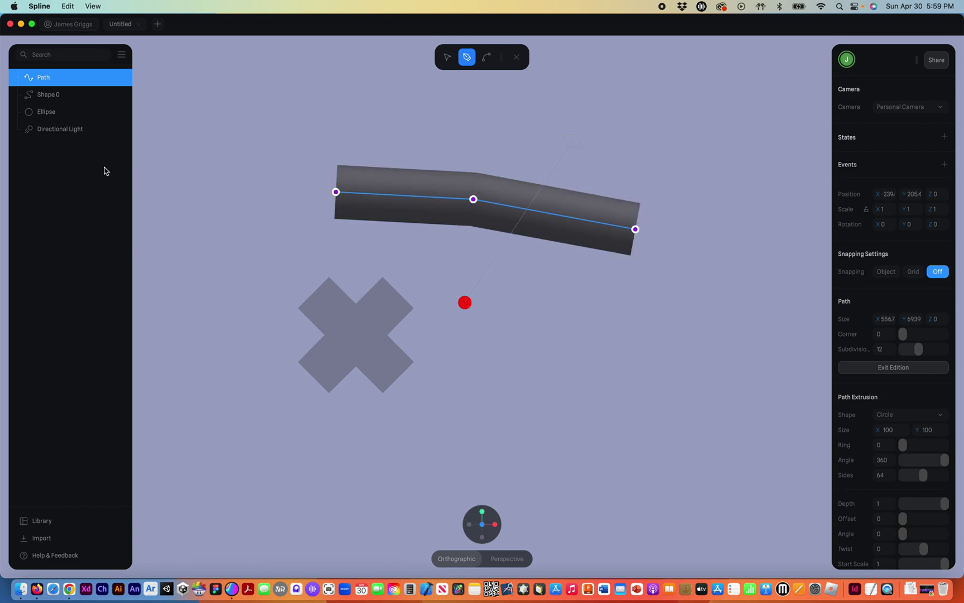
click(516, 57)
drag(523, 200, 558, 173)
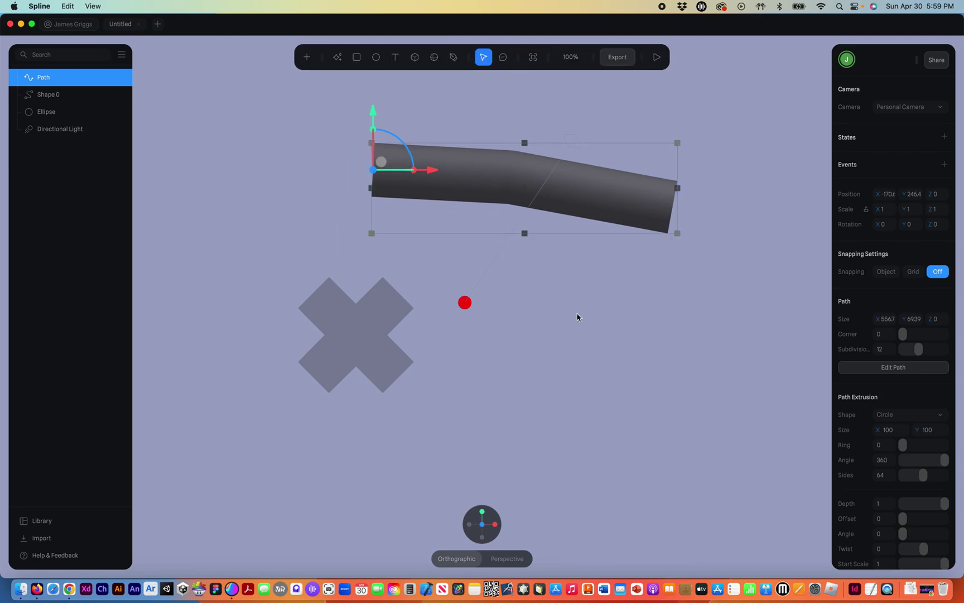
Set the path's extrusion shape to Custom and use the X shape Shape 0 as its profile object.
click(915, 420)
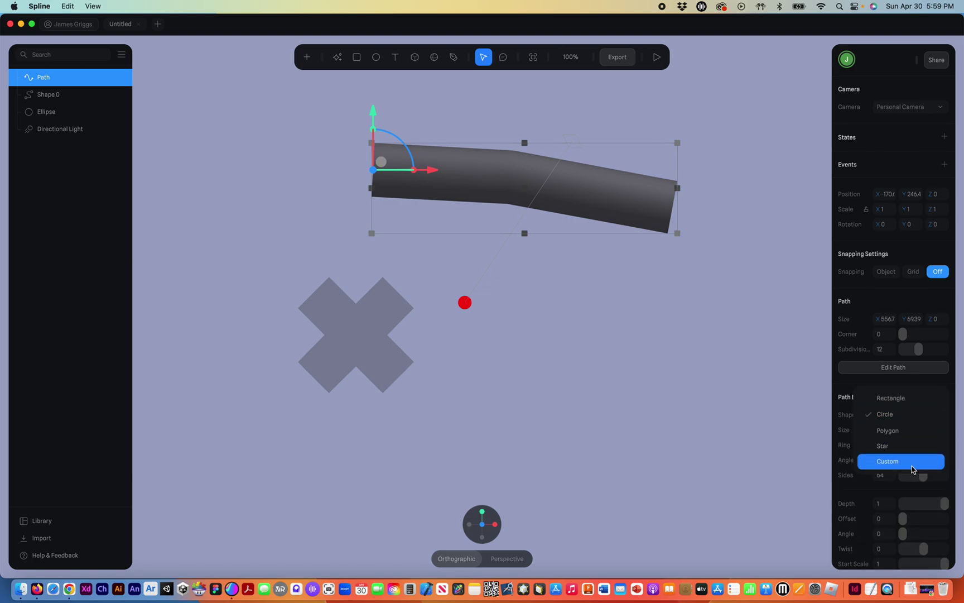
click(897, 429)
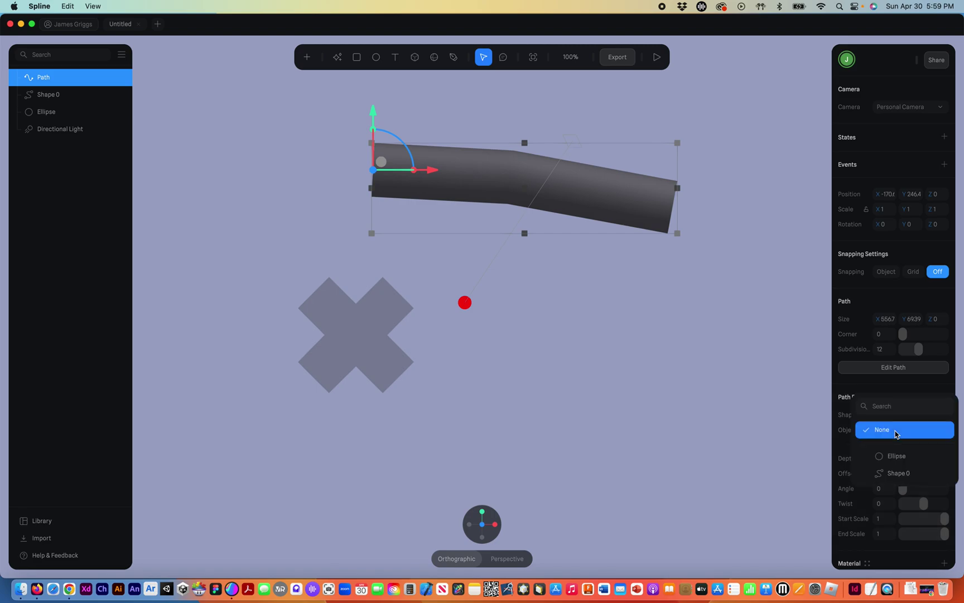
click(911, 475)
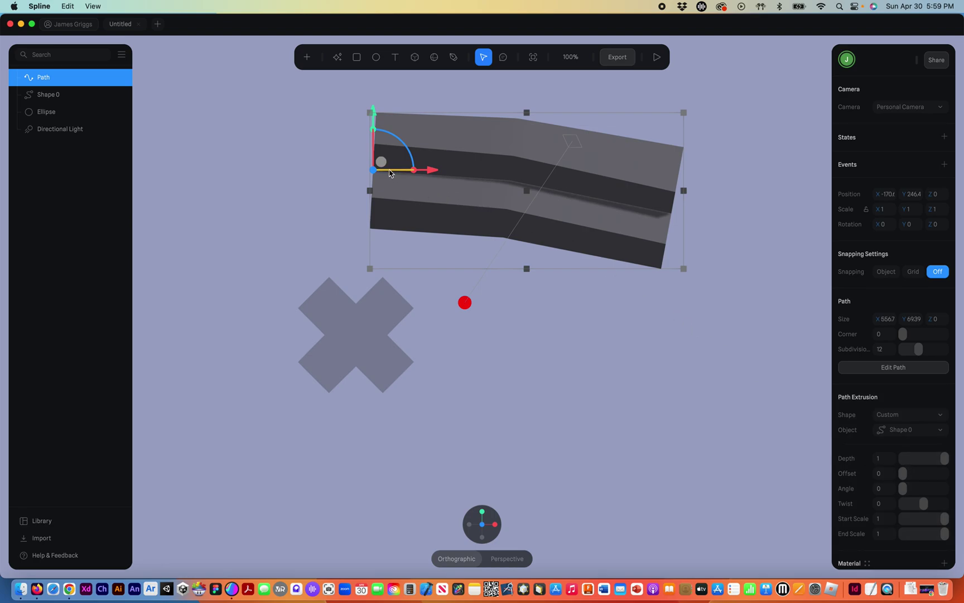
Rotate the path about 51 degrees around Y, give its extrusion a twist of 38, and place it at about X -231, Y 250.
drag(390, 173, 415, 175)
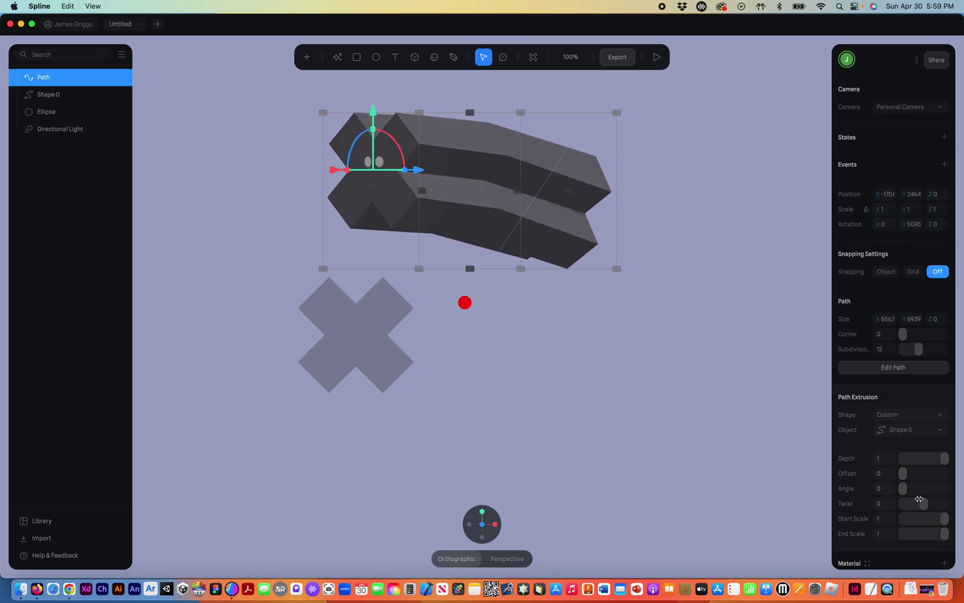
drag(919, 498, 924, 504)
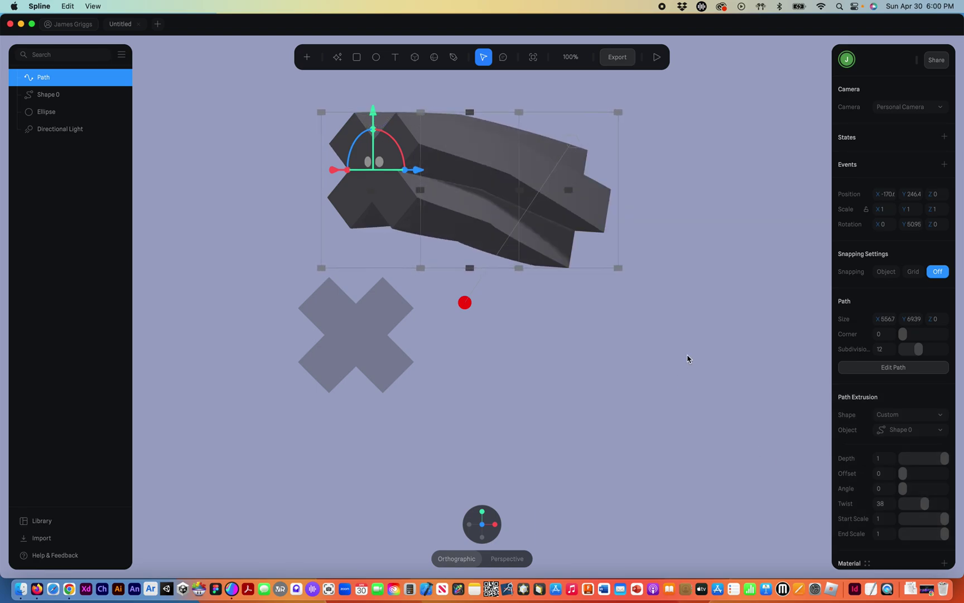
drag(373, 198, 340, 196)
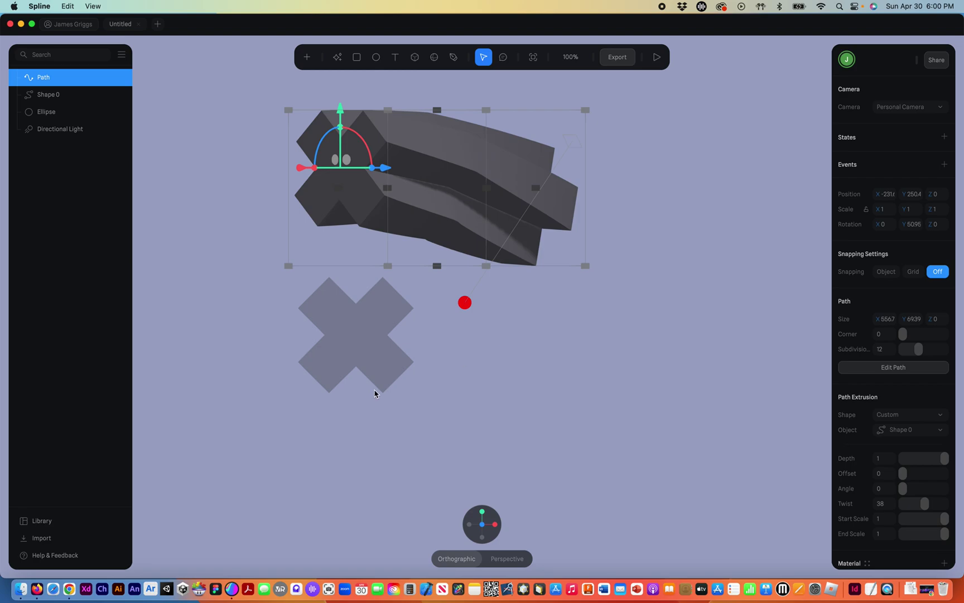
Import the vector file SVG-Change-Pivot.svg and place it beside the red ellipse at about X 176, Y -11.
click(81, 380)
click(49, 538)
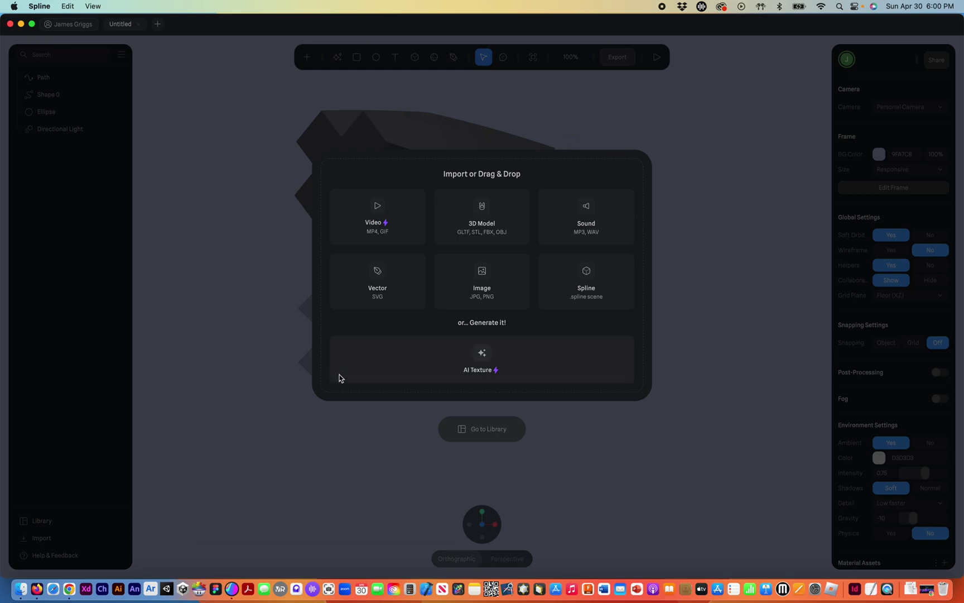
click(365, 290)
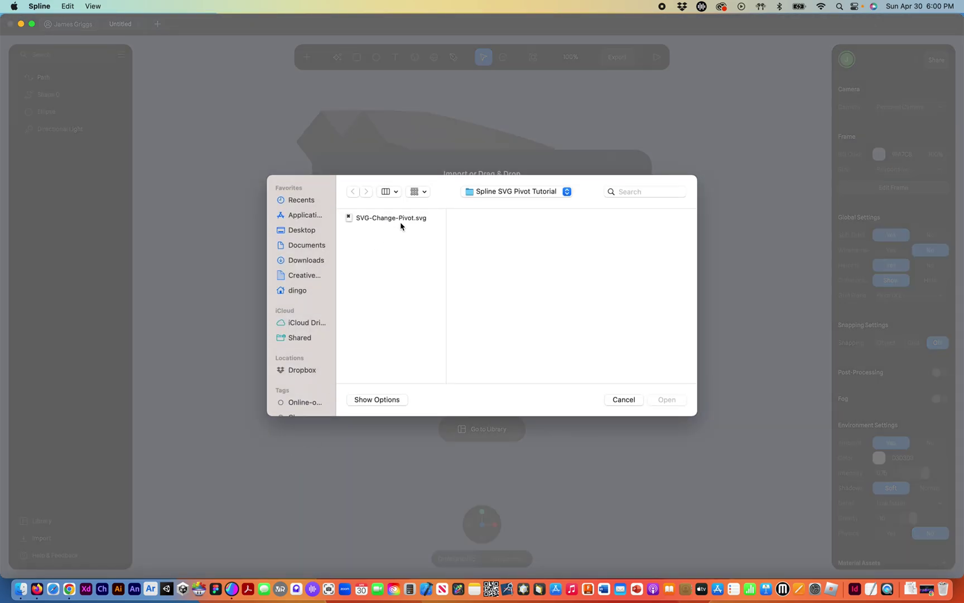
click(402, 219)
click(657, 401)
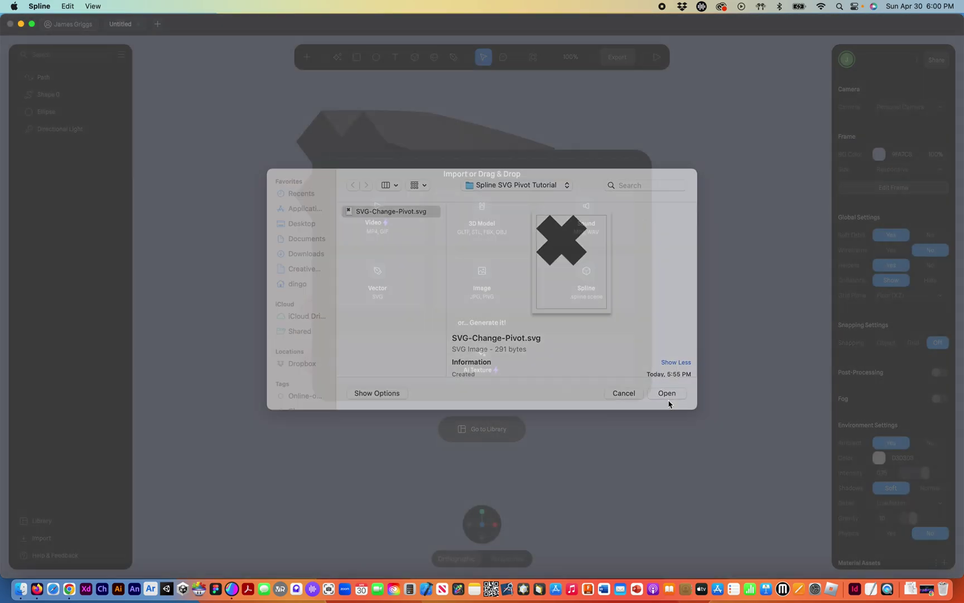
drag(549, 380, 645, 387)
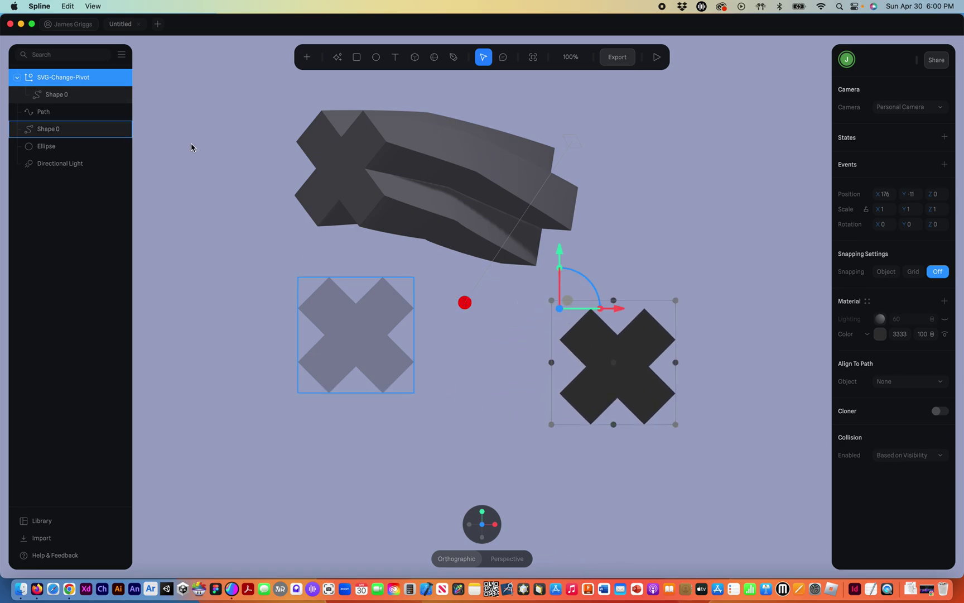
Rename the Shape 0 inside the SVG-Change-Pivot group as x.
click(74, 98)
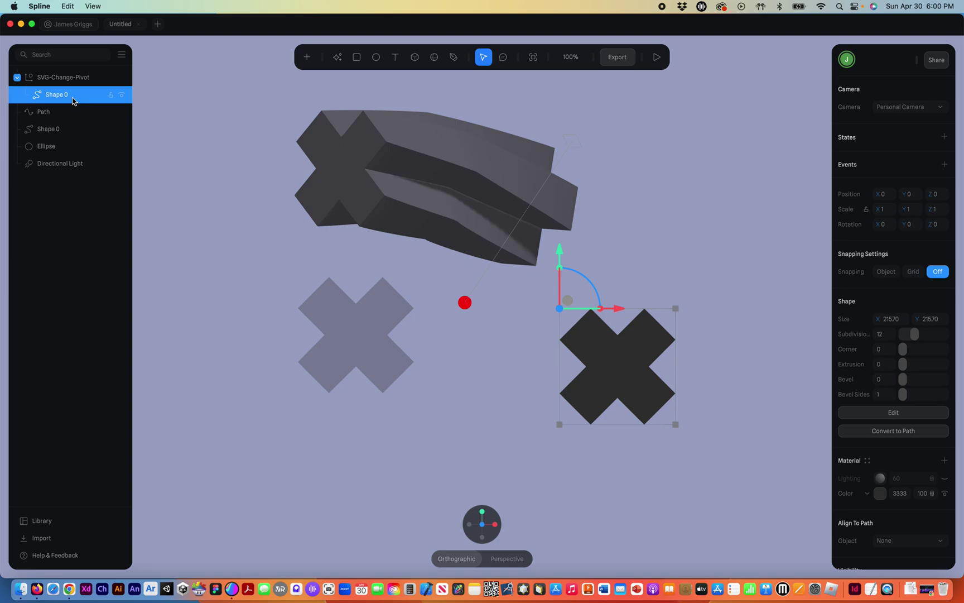
double_click(63, 97)
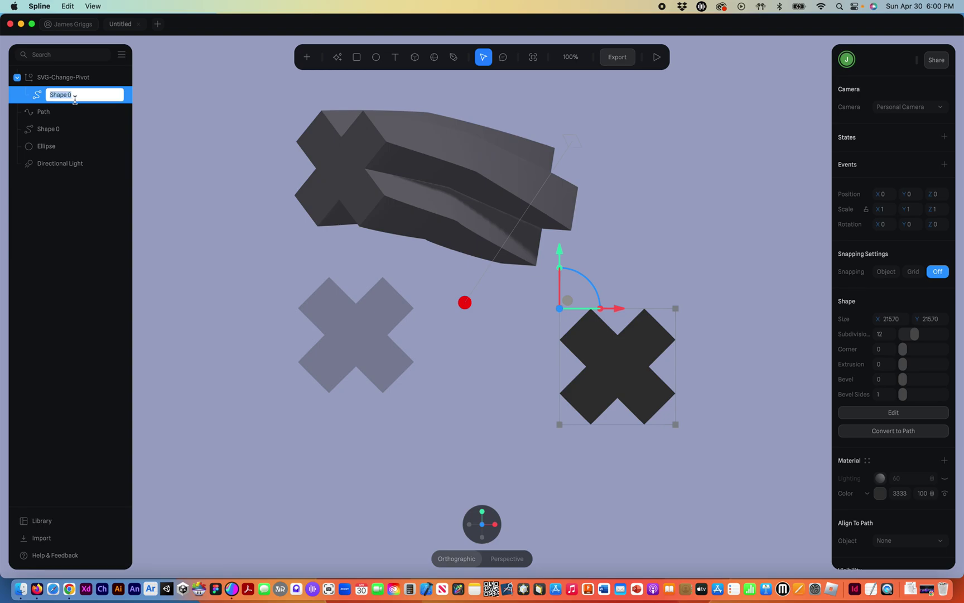
text(x)
key(Return)
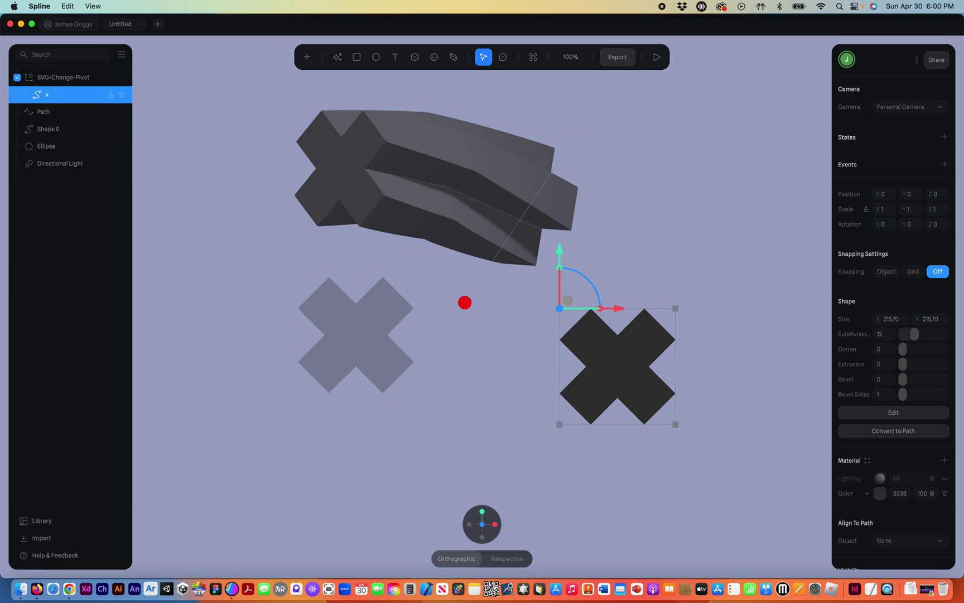
Move the x shape out of the SVG-Change-Pivot group and delete the emptied group.
drag(63, 100, 49, 70)
click(61, 96)
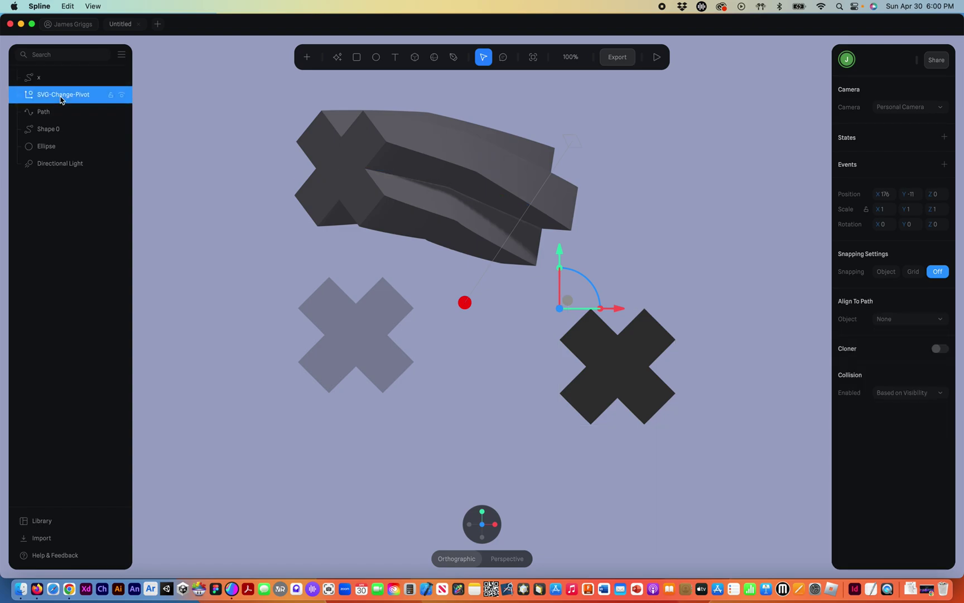
key(Delete)
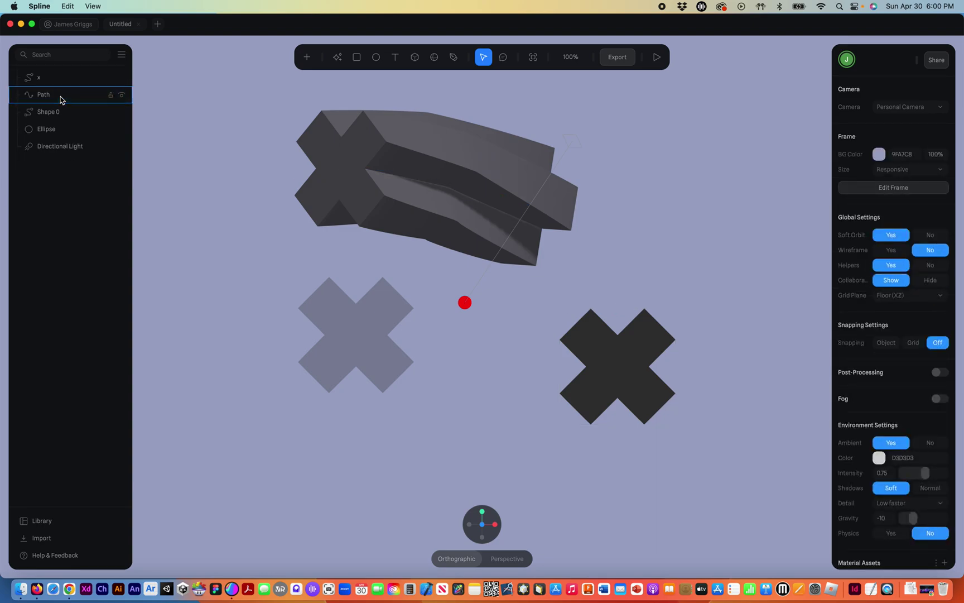
Move the x shape to about X 177, Y 9 and choose it as the path's custom extrusion object.
click(38, 78)
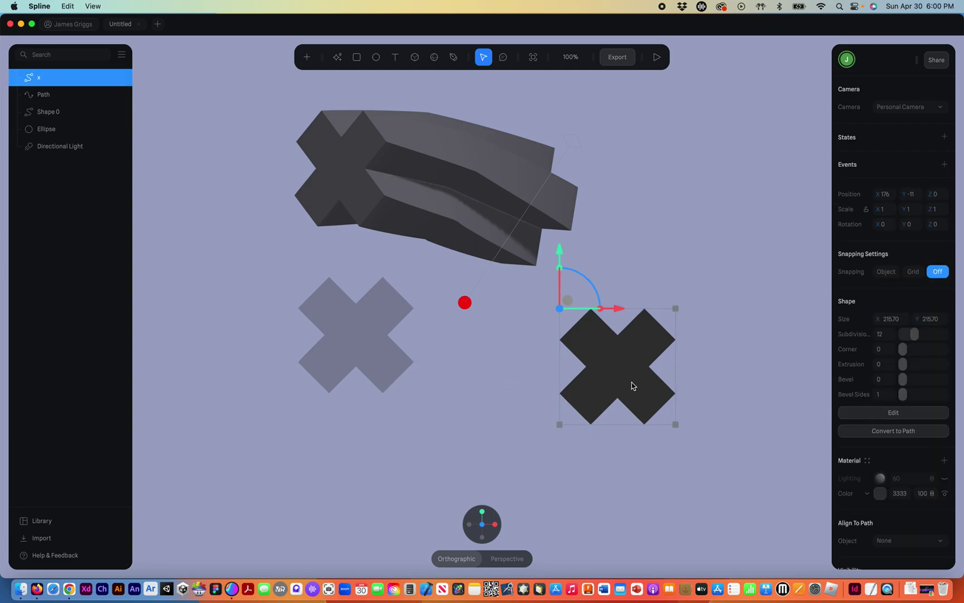
mouse_move(633, 385)
mouse_down()
mouse_move(603, 379)
mouse_move(635, 368)
mouse_up()
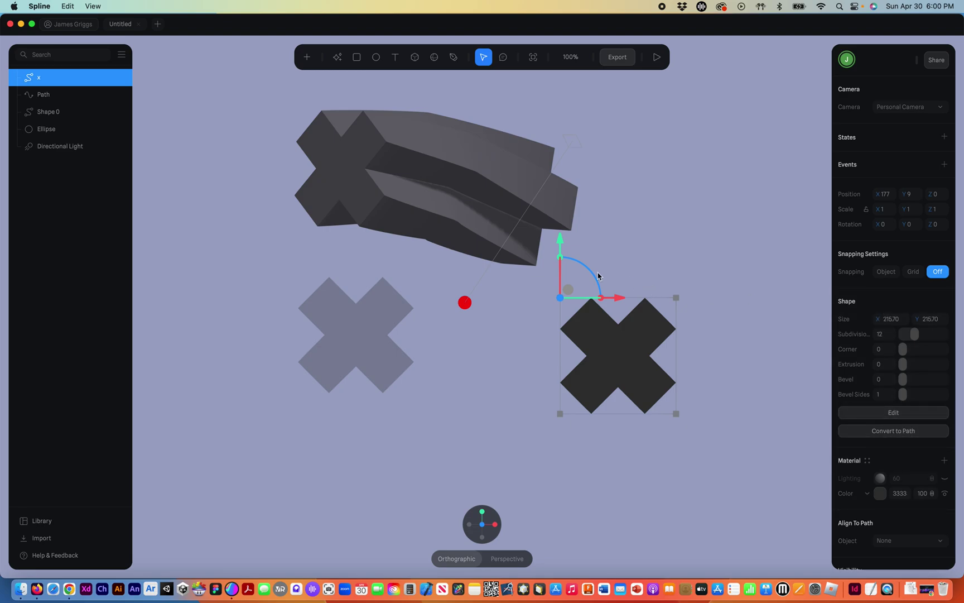
click(499, 239)
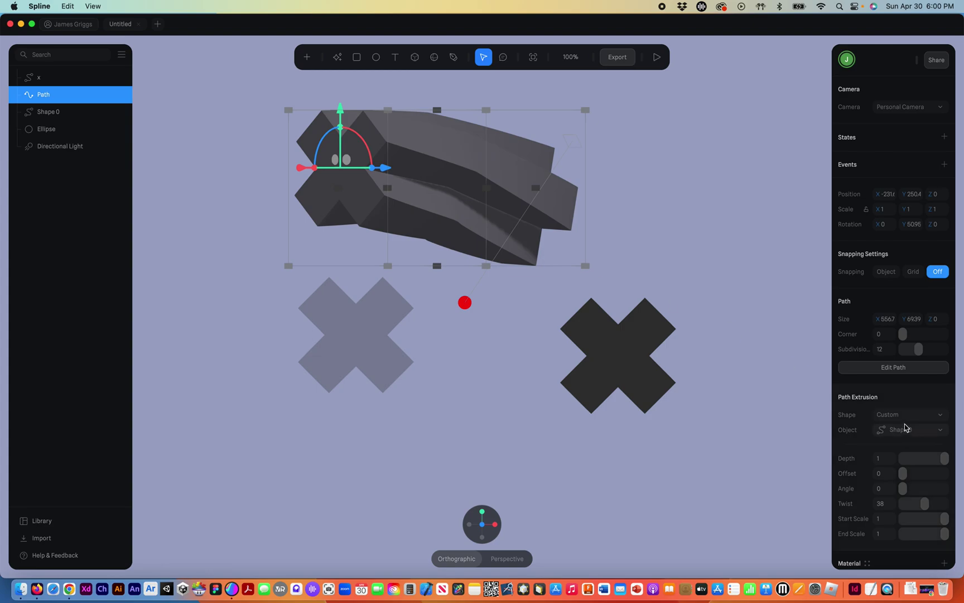
click(936, 433)
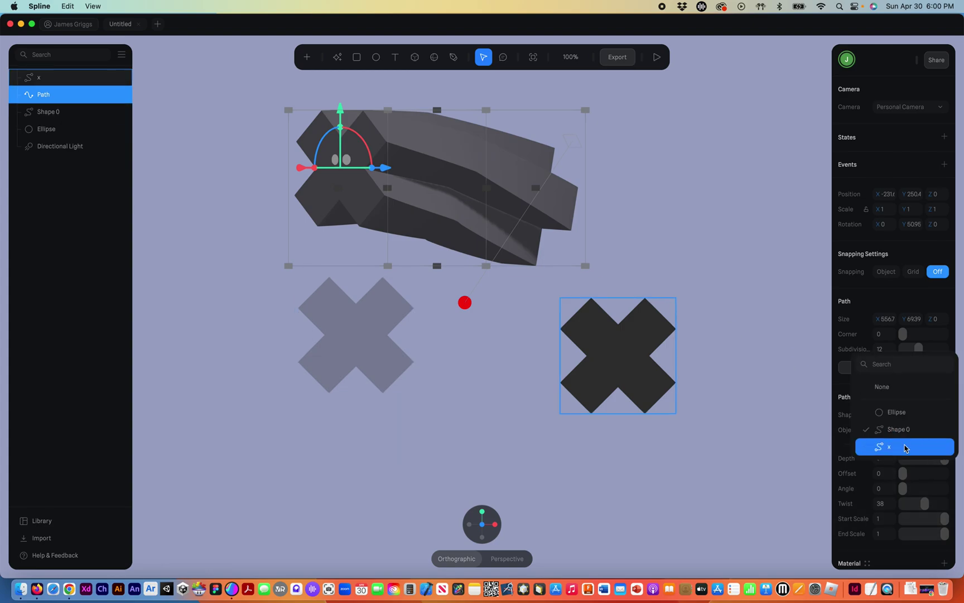
click(904, 447)
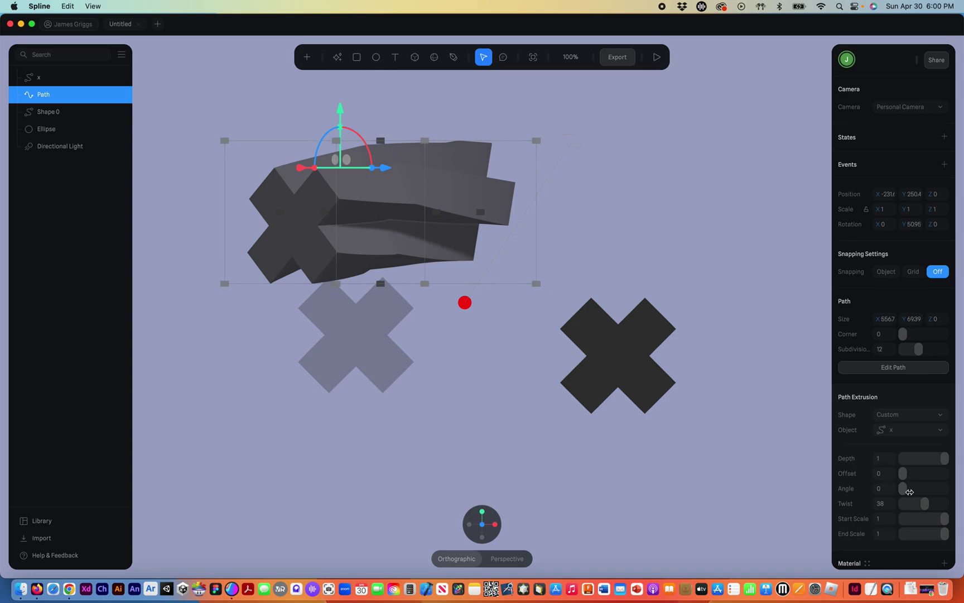
Set the path's twist to 14 and separate the path from the pale X shape, placing that shape at about X -168, Y -86.
mouse_move(935, 507)
mouse_down()
mouse_move(908, 506)
mouse_move(926, 505)
mouse_up()
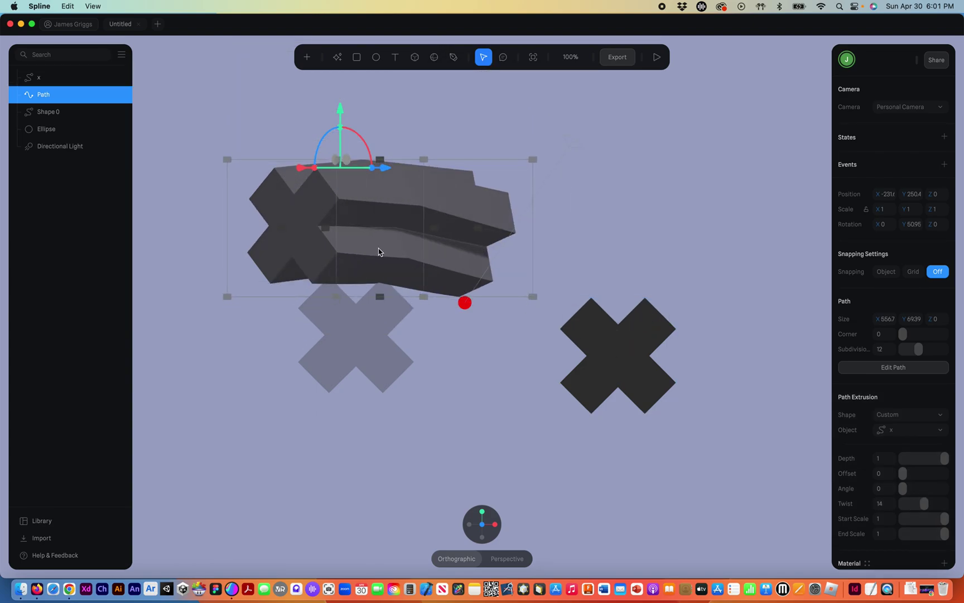
drag(379, 249, 407, 197)
click(372, 331)
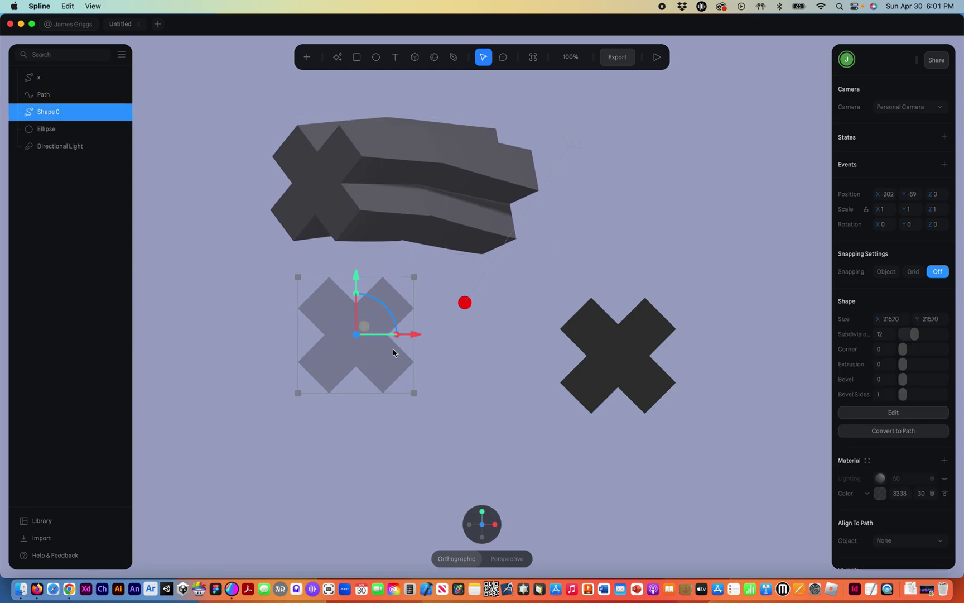
drag(360, 347, 379, 362)
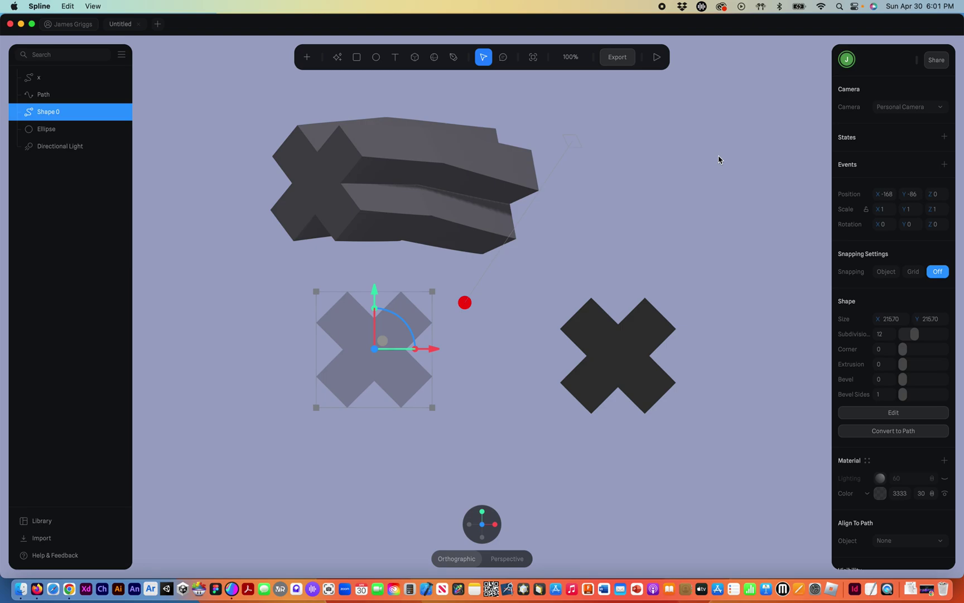